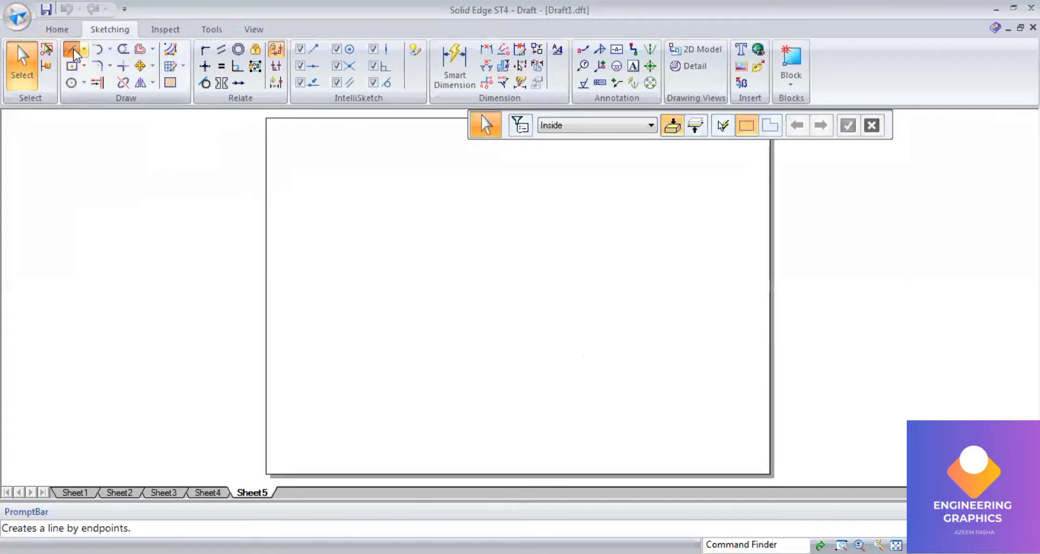
# - Draw a 0.25 mm horizontal reference line across the sheet
pyautogui.click(72, 50)
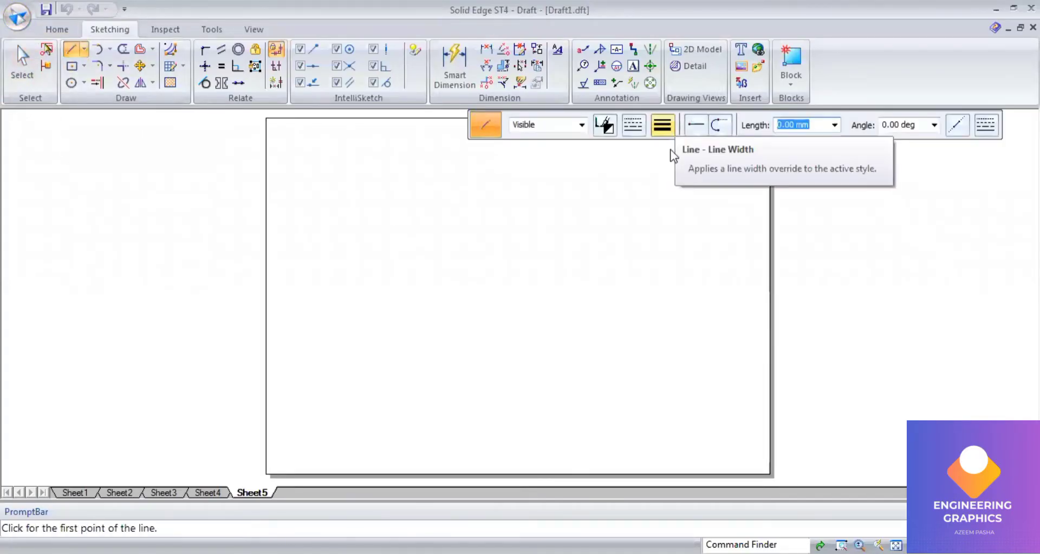
pyautogui.click(662, 124)
pyautogui.click(673, 165)
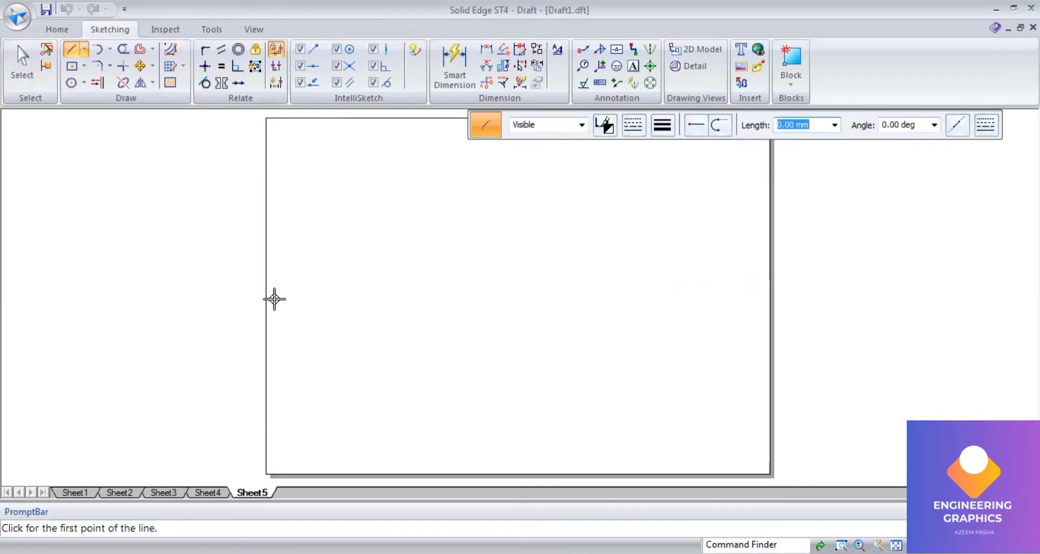
pyautogui.click(274, 298)
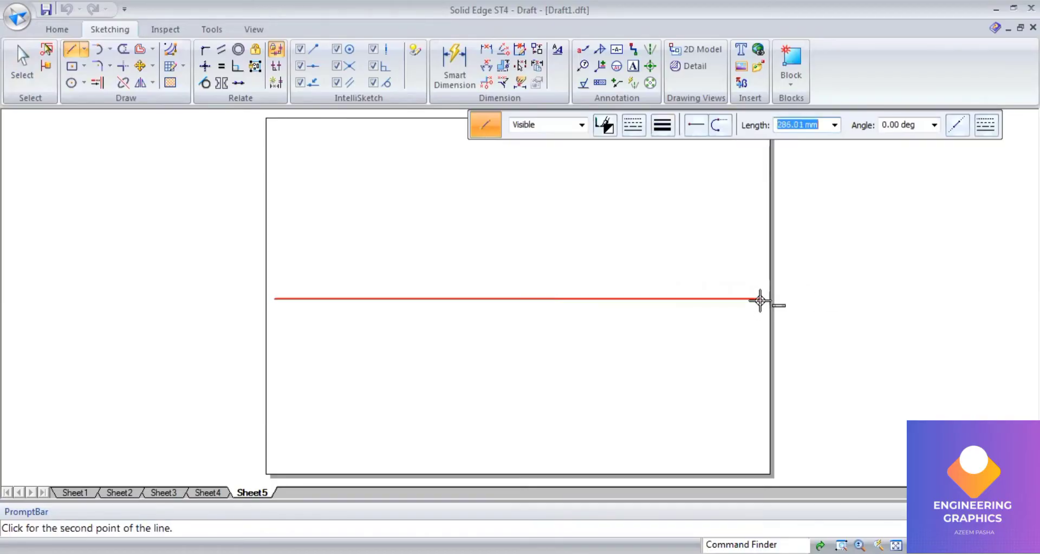
pyautogui.click(760, 301)
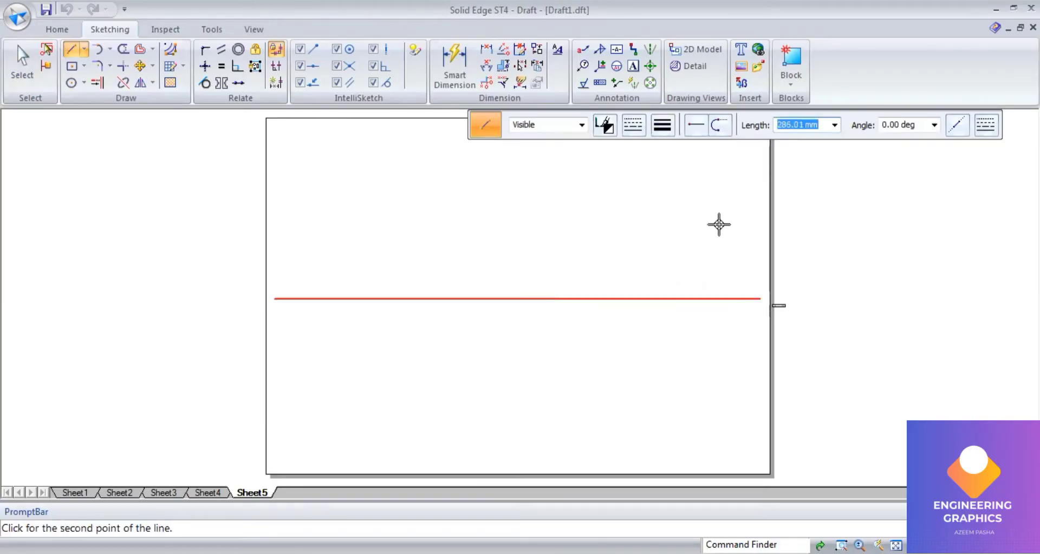
# - Label the line's ends x and y, add vp and hp, and check the reference PDF
pyautogui.click(633, 65)
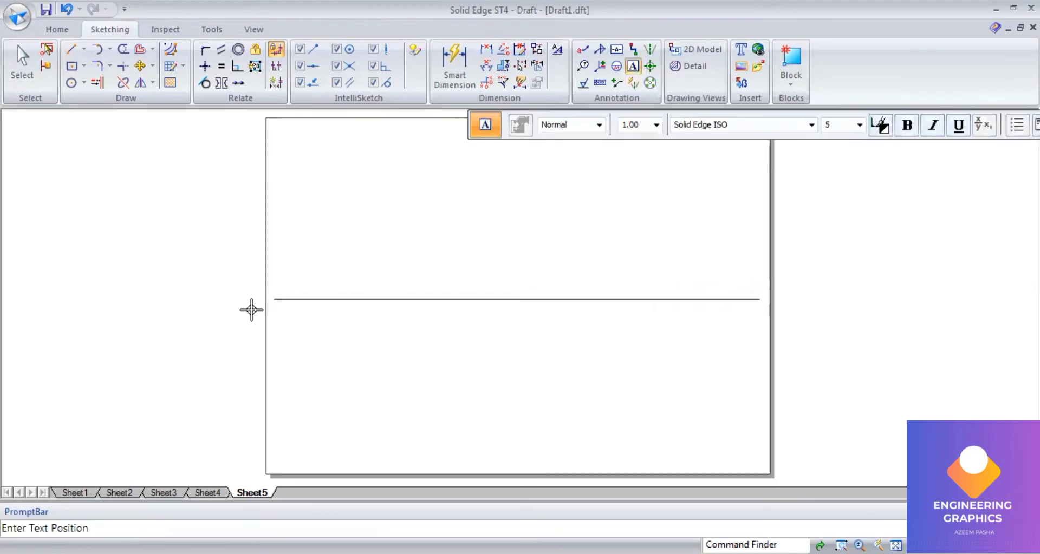
pyautogui.click(267, 307)
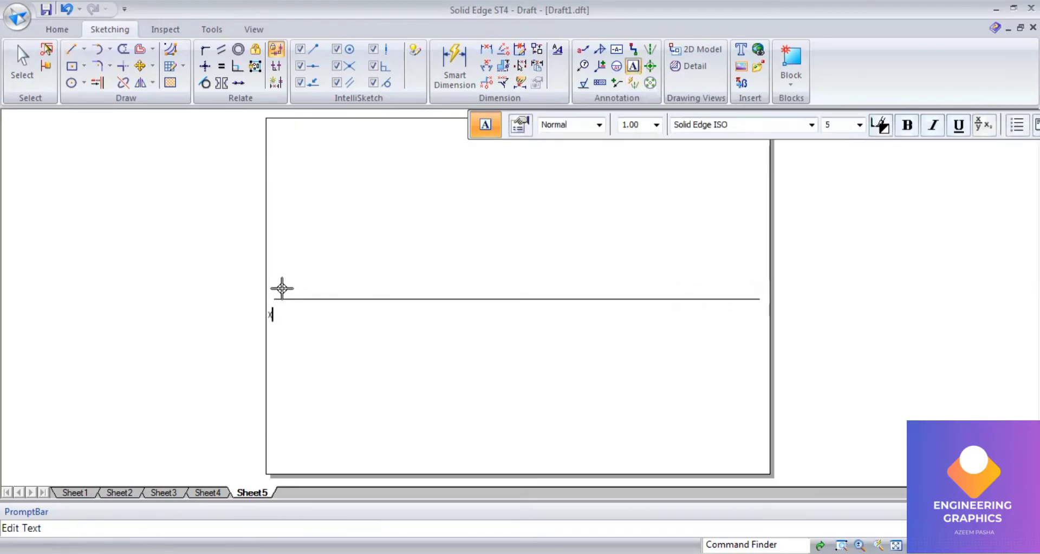
pyautogui.write('x')
pyautogui.click(285, 281)
pyautogui.write('vp ')
pyautogui.write('hp')
pyautogui.click(757, 310)
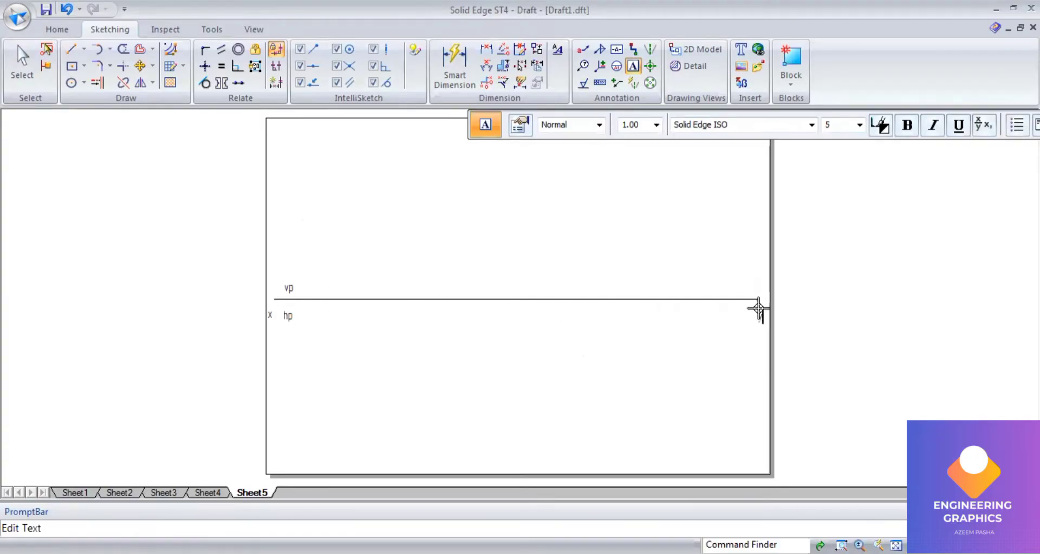
pyautogui.write('y')
pyautogui.click(72, 67)
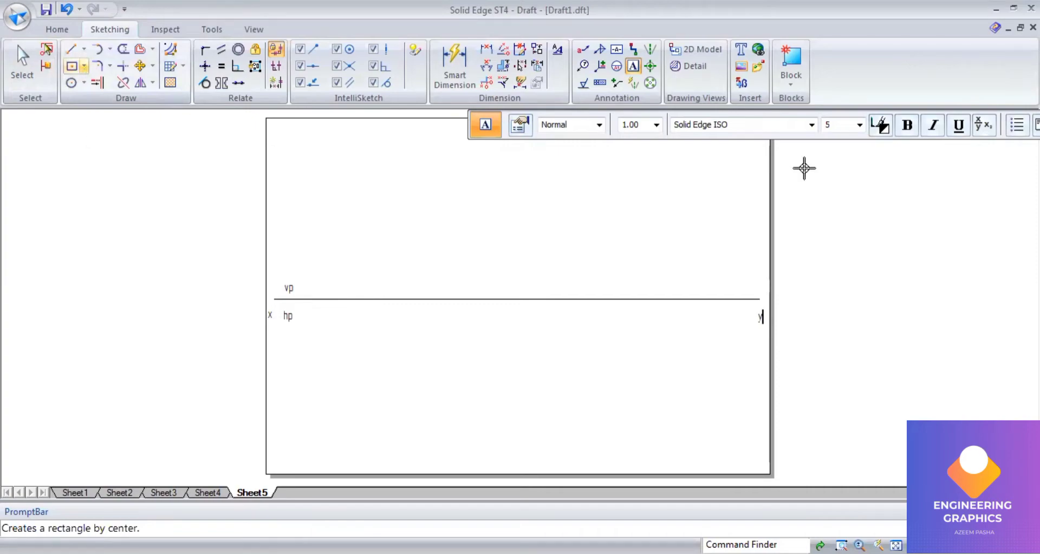
pyautogui.hotkey('alt', 'Tab')
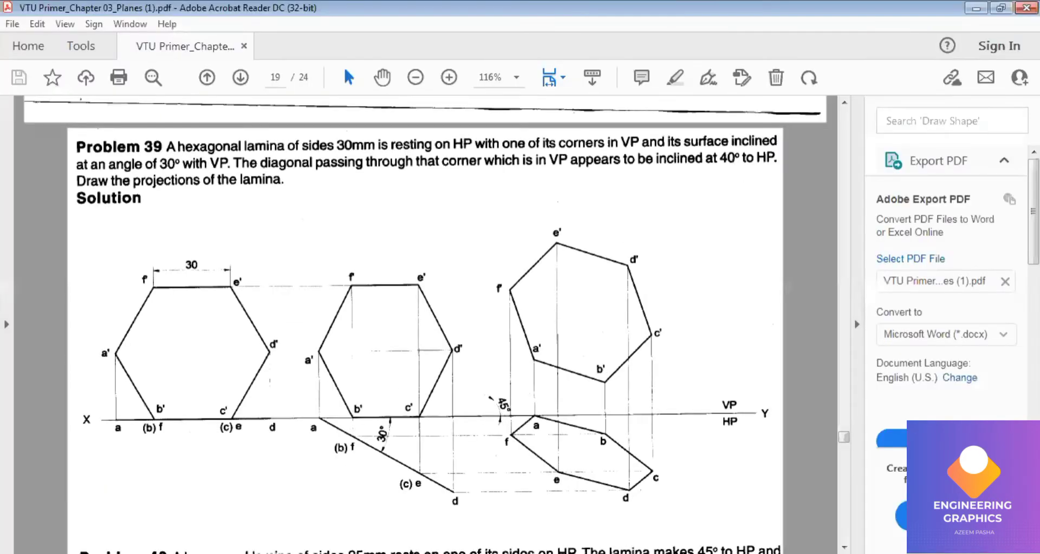
# - Place a regular hexagon by its centre above the xy line
pyautogui.hotkey('alt', 'Tab')
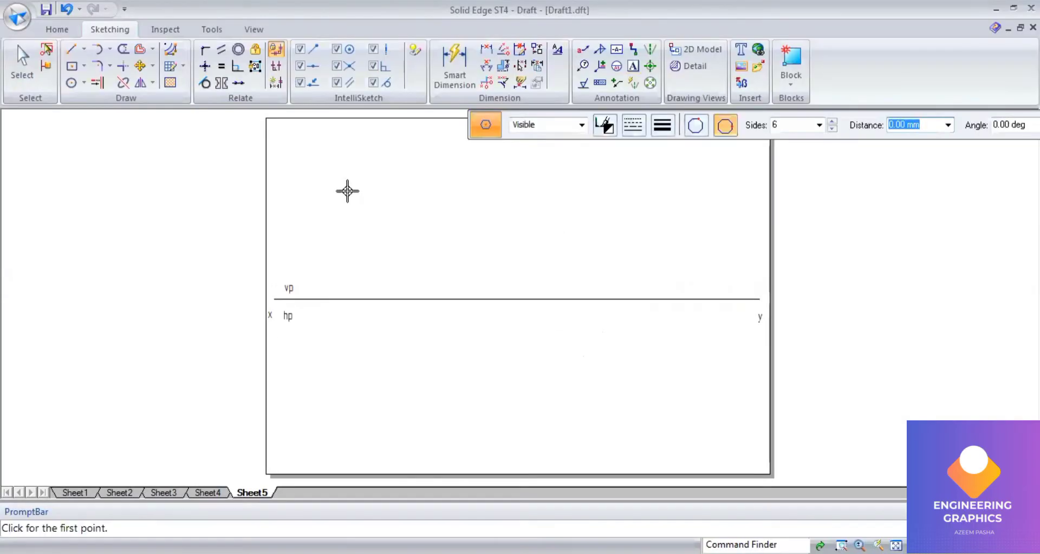
pyautogui.click(347, 191)
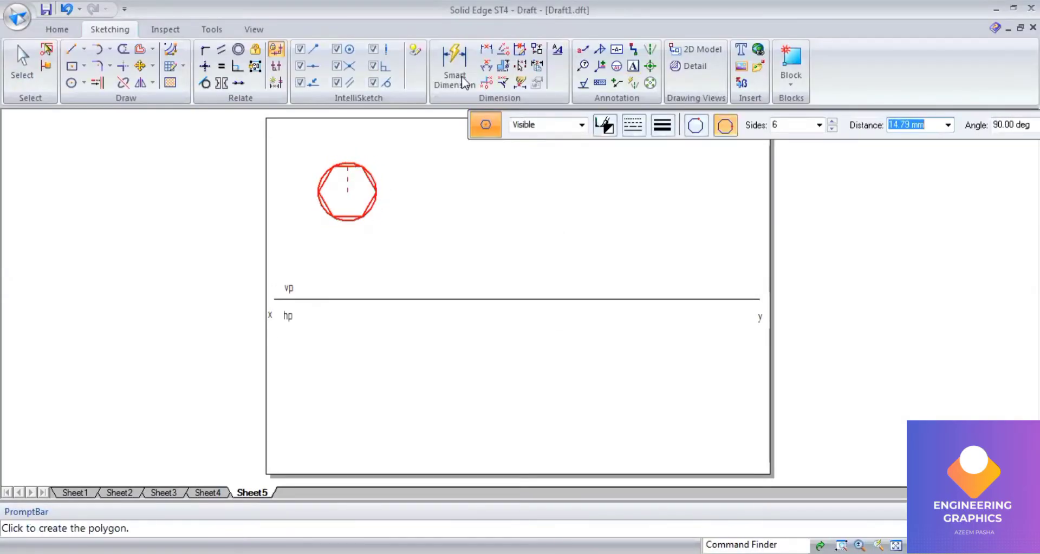
pyautogui.click(349, 163)
# - Dimension the hexagon's top edge to 30 and fence-select the whole hexagon
pyautogui.press('d')
pyautogui.click(348, 164)
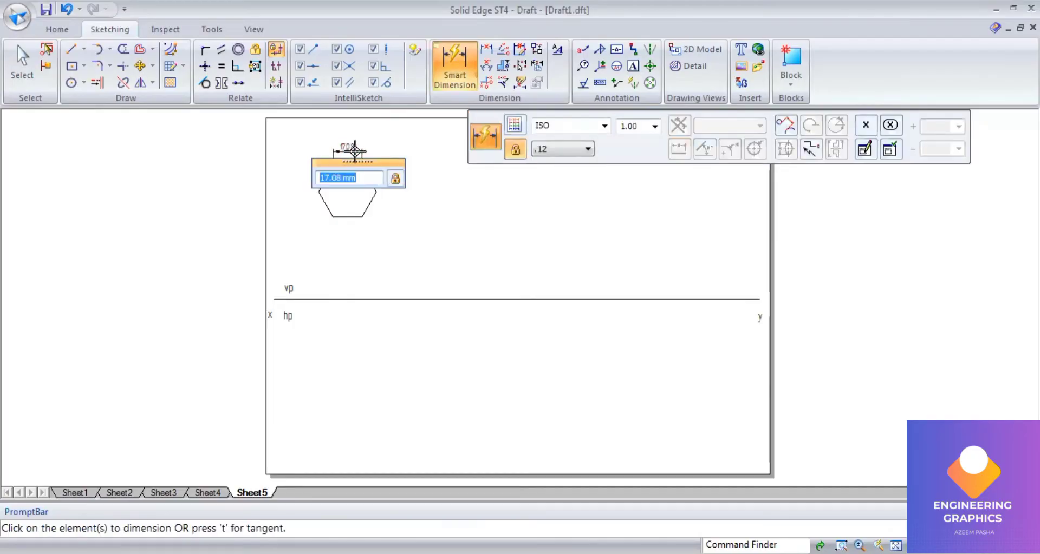
pyautogui.write('30')
pyautogui.press('Return')
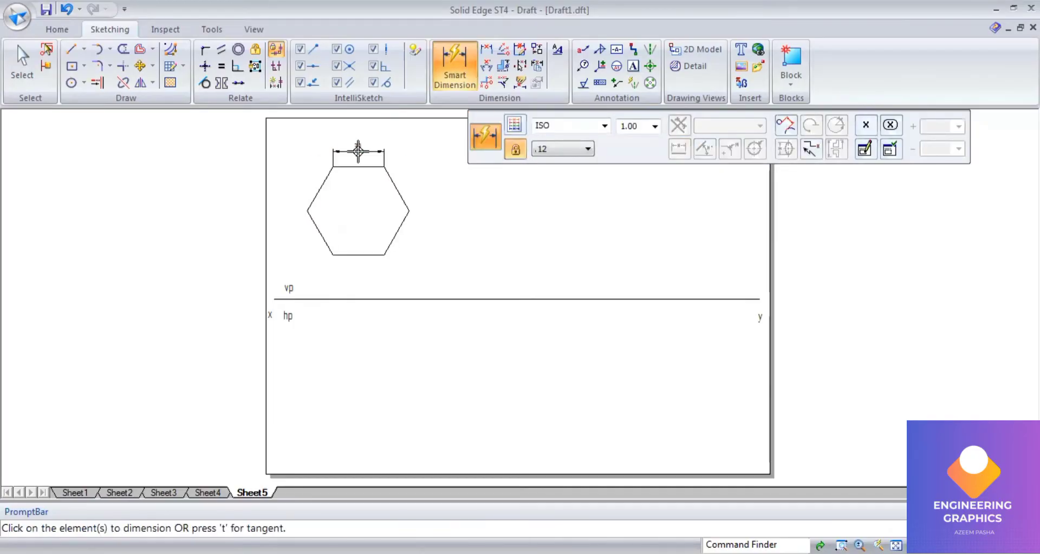
pyautogui.click(357, 151)
pyautogui.click(26, 56)
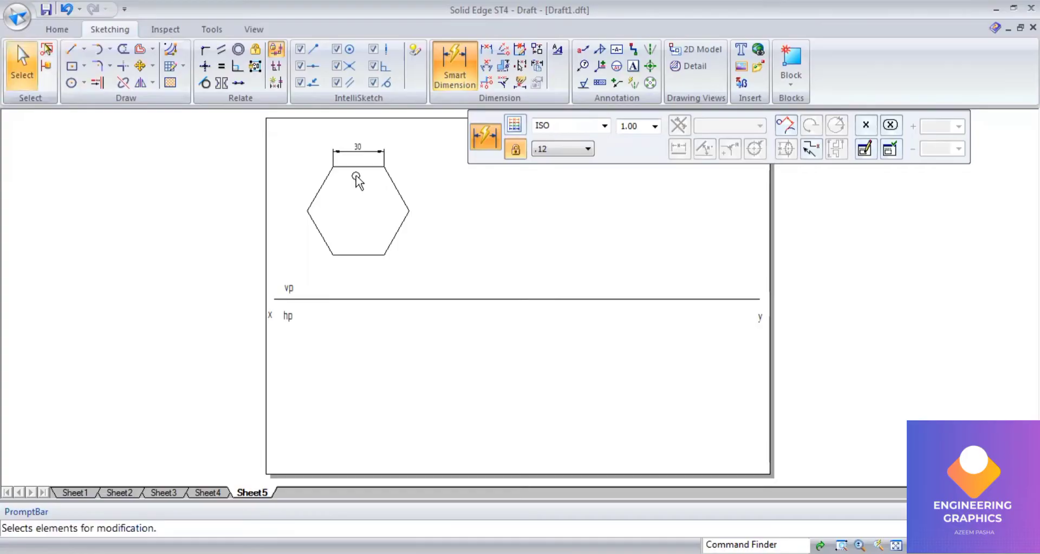
pyautogui.moveTo(300, 154); pyautogui.dragTo(436, 298)
# - Thicken the hexagon's outline and move it down until its bottom edge sits on xy
pyautogui.click(661, 126)
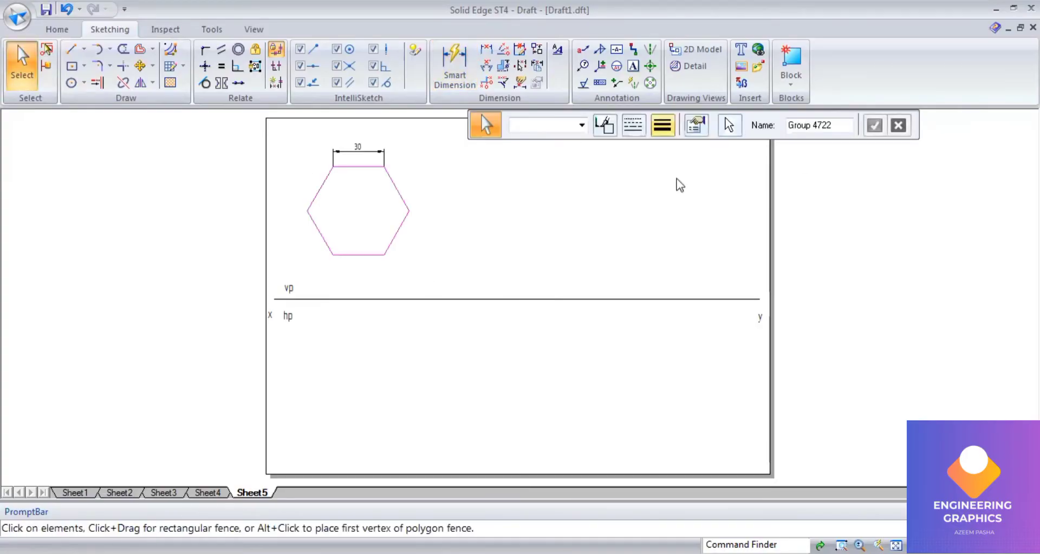
pyautogui.click(680, 190)
pyautogui.click(139, 66)
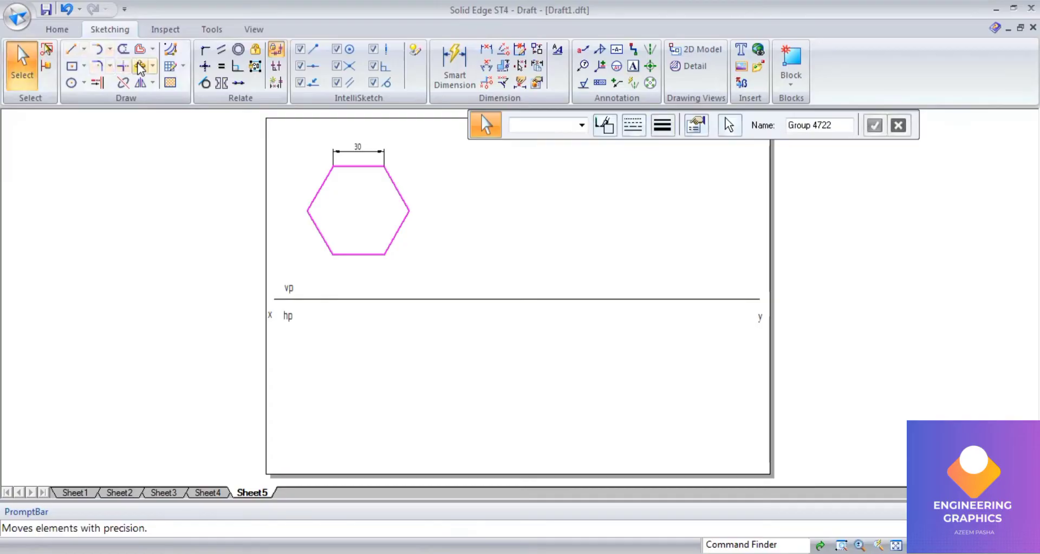
pyautogui.click(384, 256)
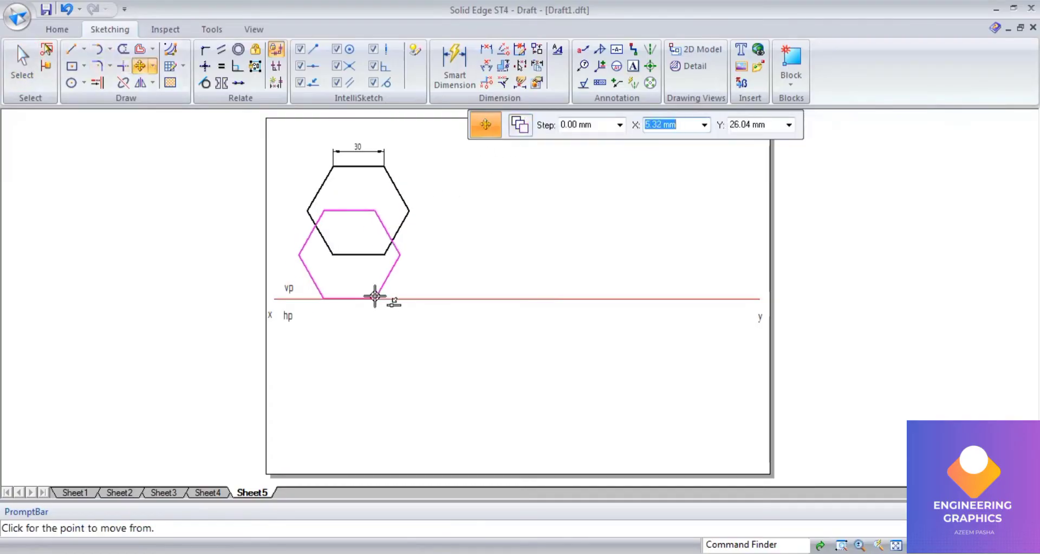
pyautogui.click(375, 297)
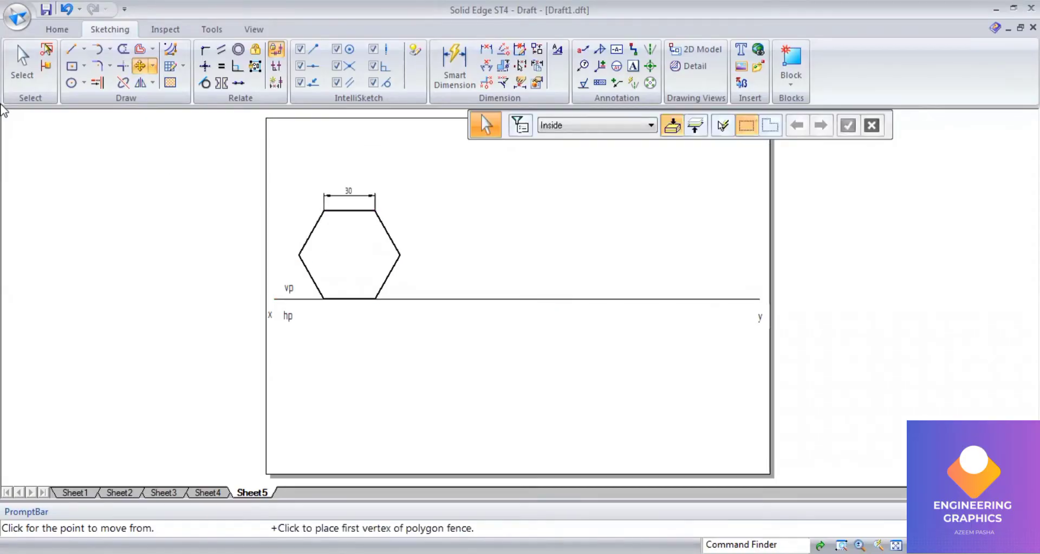
pyautogui.click(22, 60)
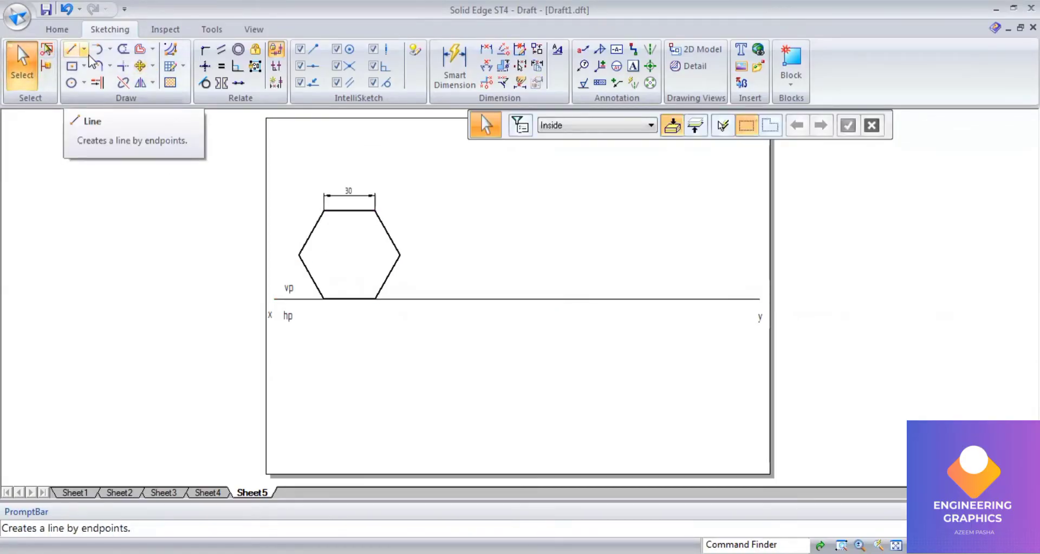
pyautogui.hotkey('alt', 'Tab')
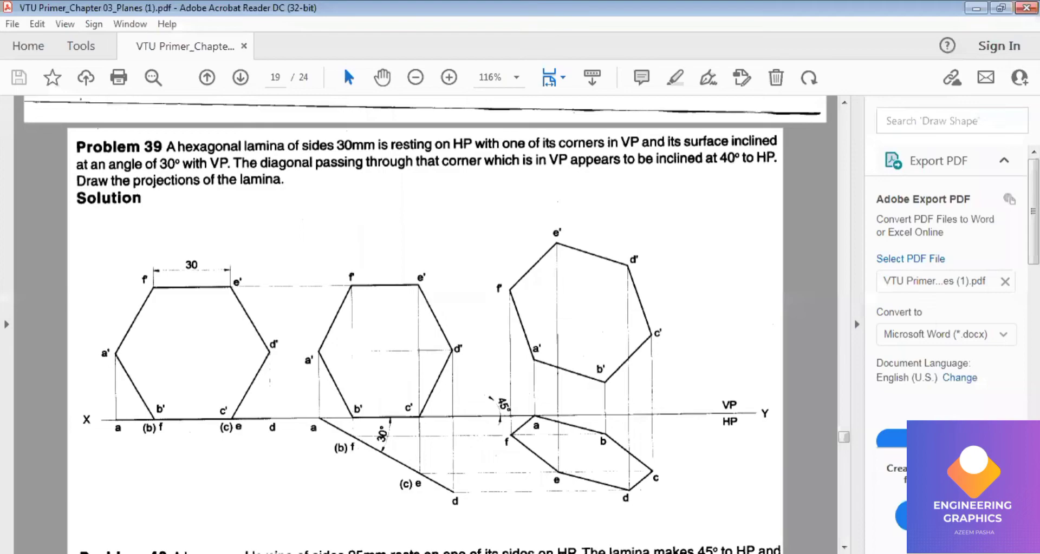
pyautogui.hotkey('alt', 'Tab')
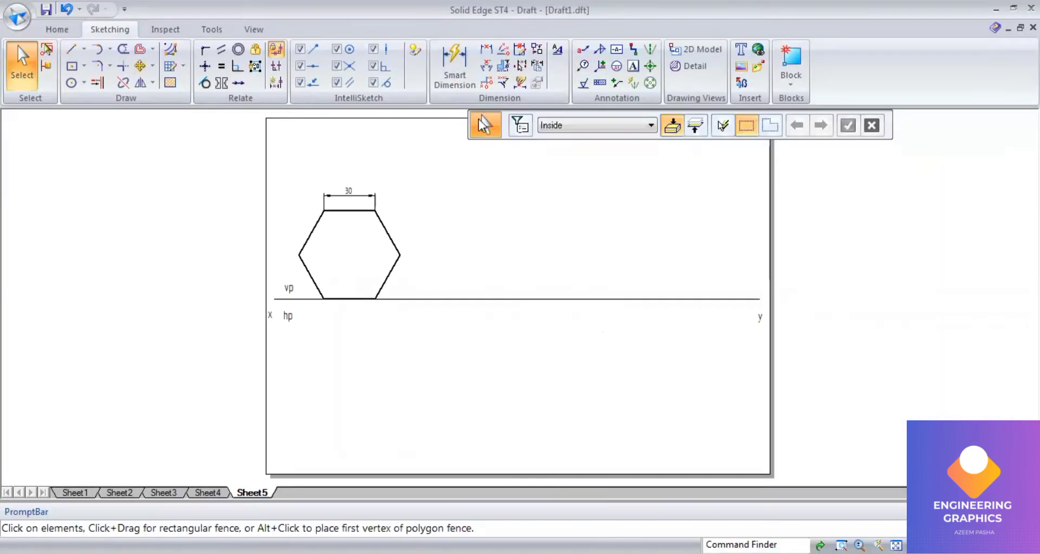
# - Add text labels a', b', c', d', e' and f' at the hexagon's corners
pyautogui.click(630, 67)
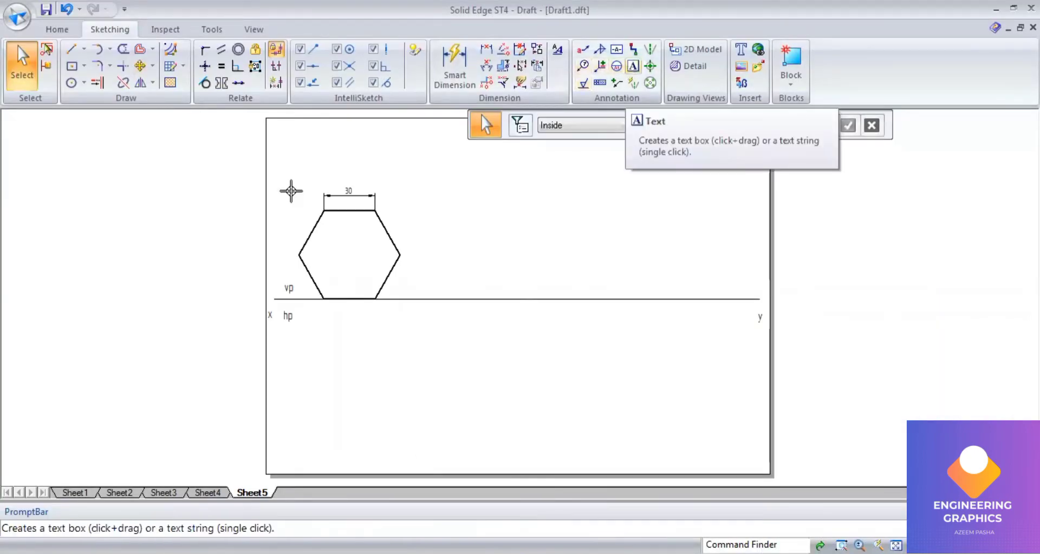
pyautogui.click(285, 249)
pyautogui.write('a')
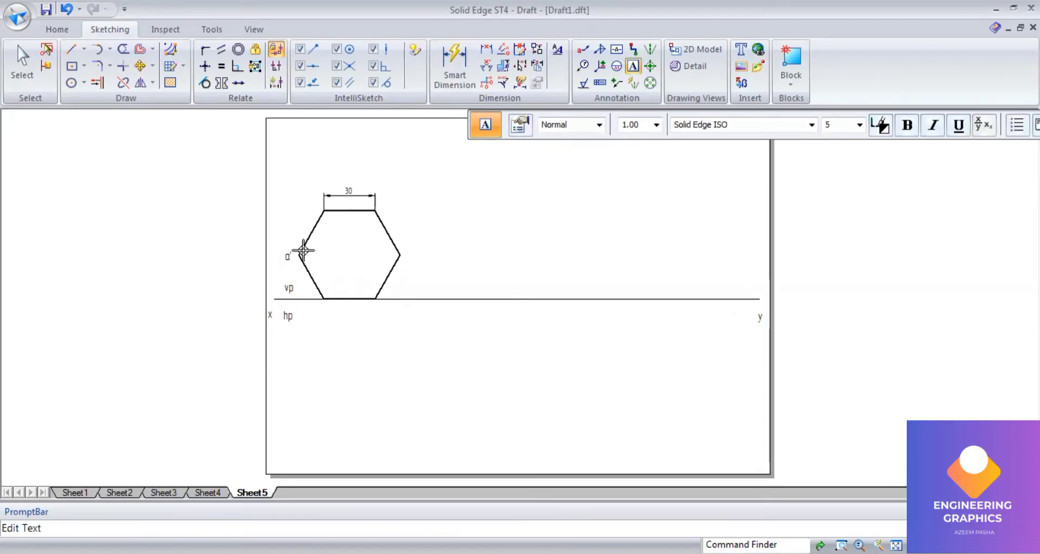
pyautogui.write("'b'")
pyautogui.click(370, 279)
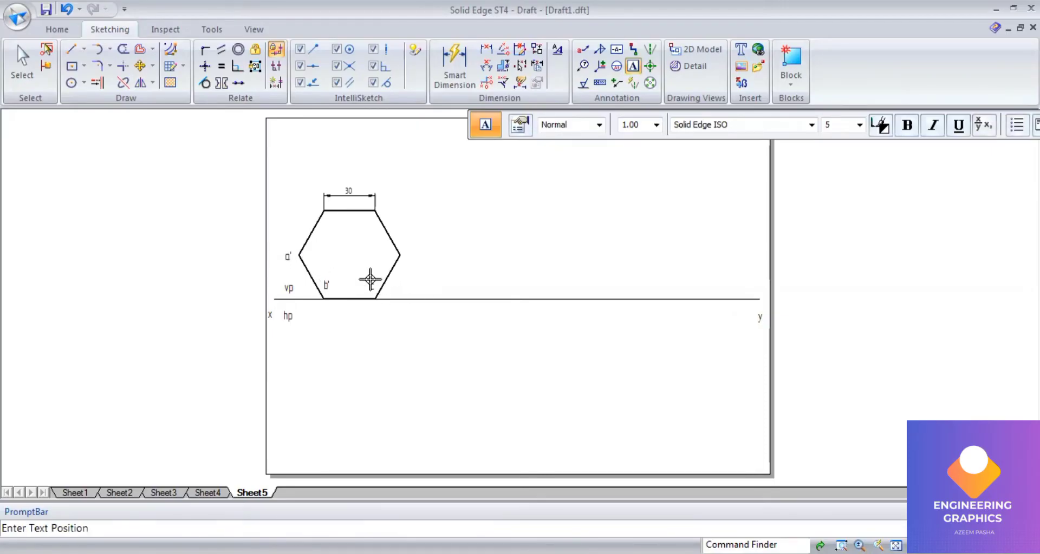
pyautogui.click(370, 280)
pyautogui.write("c'")
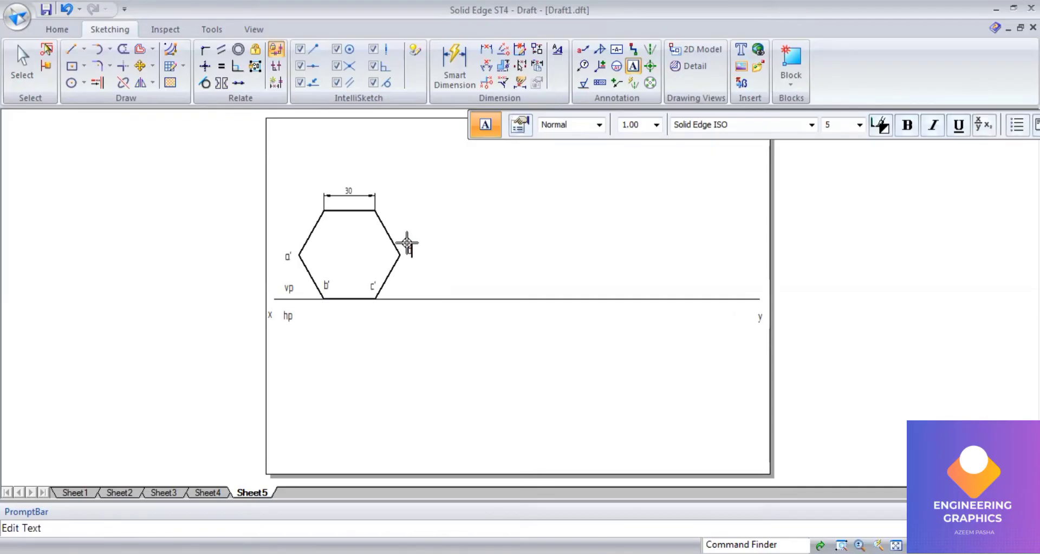
pyautogui.write("d'")
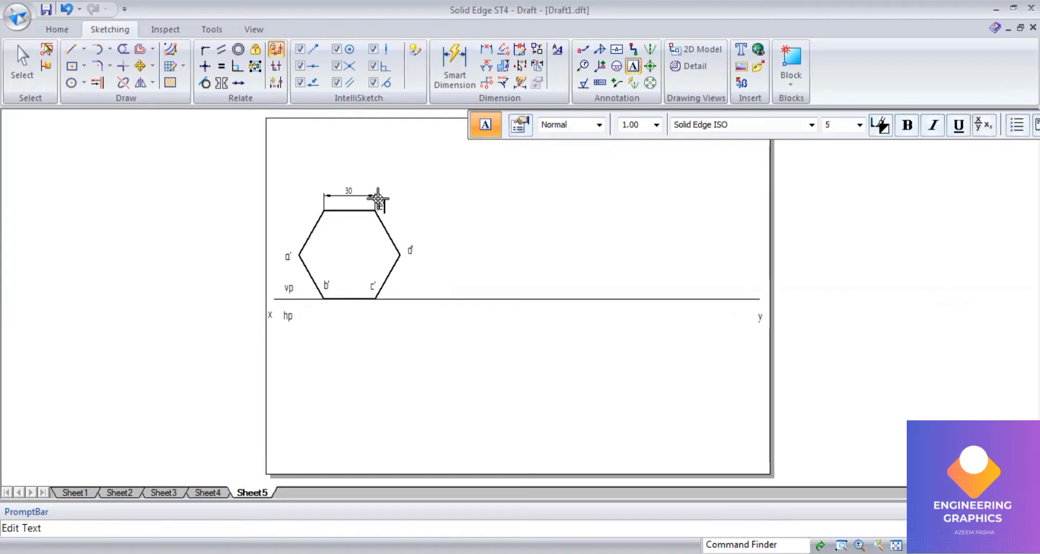
pyautogui.write("e'")
pyautogui.write("f'")
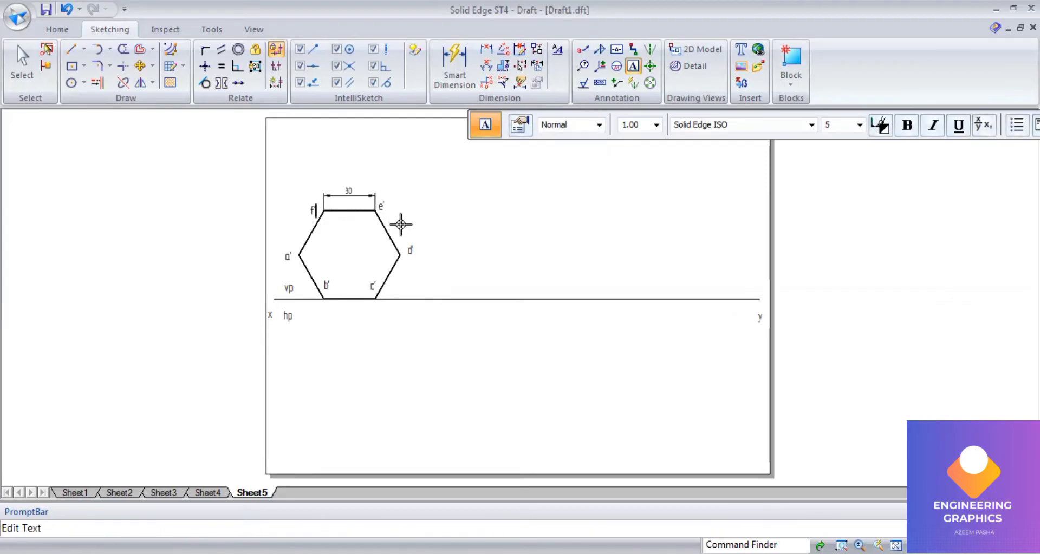
# - Draw 0.25 mm vertical projectors from a', f', e' and d' down to xy
pyautogui.click(72, 51)
pyautogui.click(662, 125)
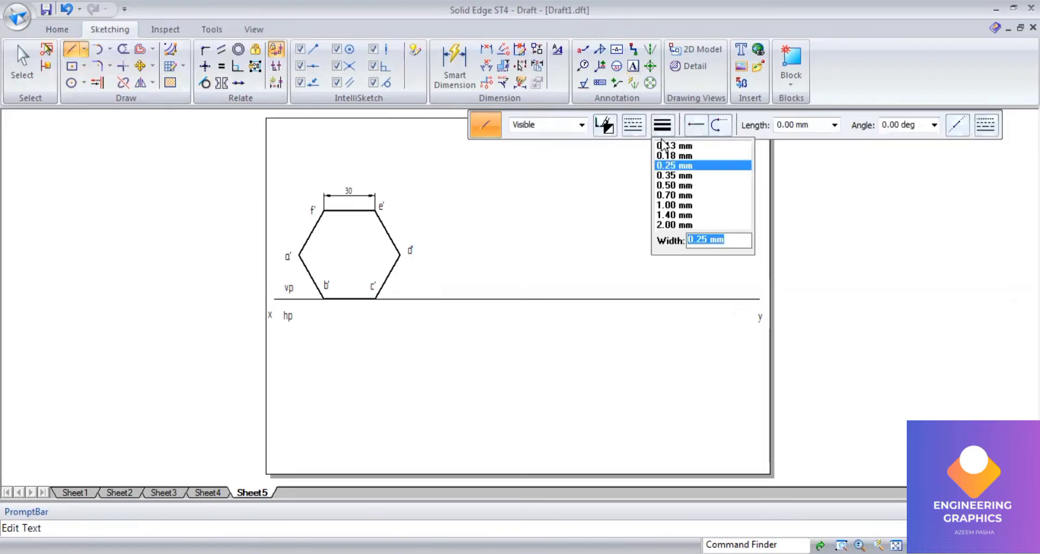
pyautogui.click(662, 145)
pyautogui.scroll(1, 373, 261)
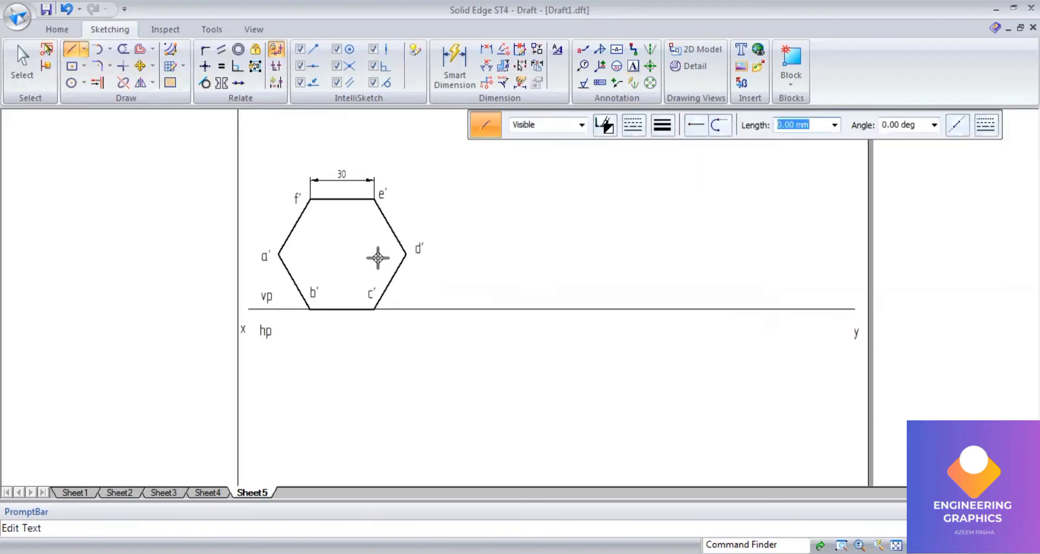
pyautogui.click(277, 252)
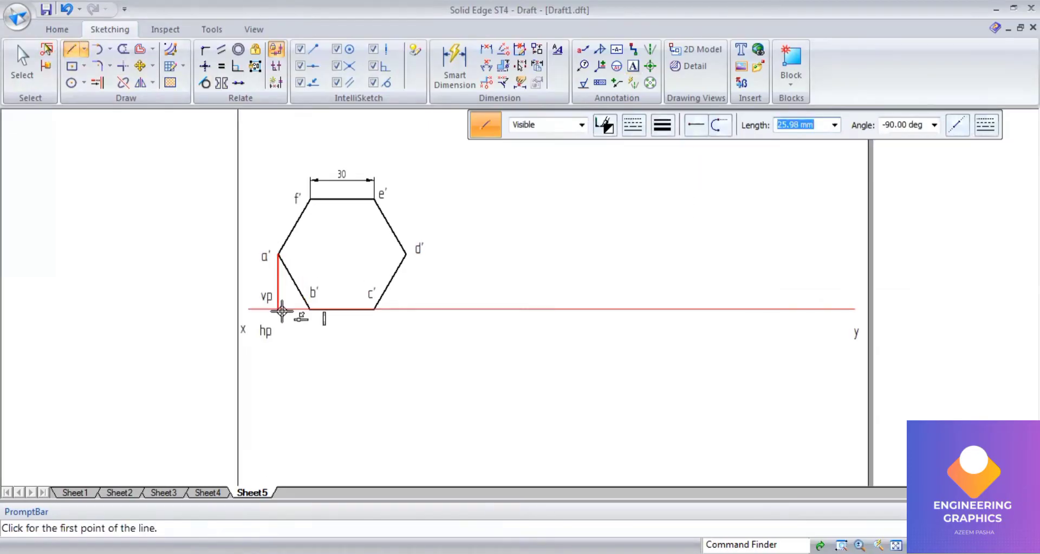
pyautogui.click(278, 310)
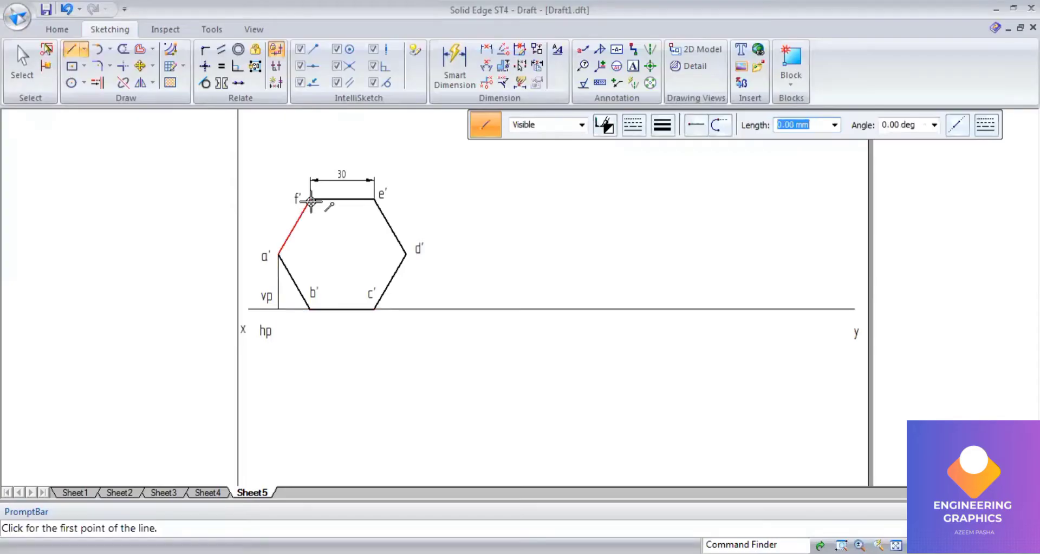
pyautogui.click(311, 200)
pyautogui.click(306, 309)
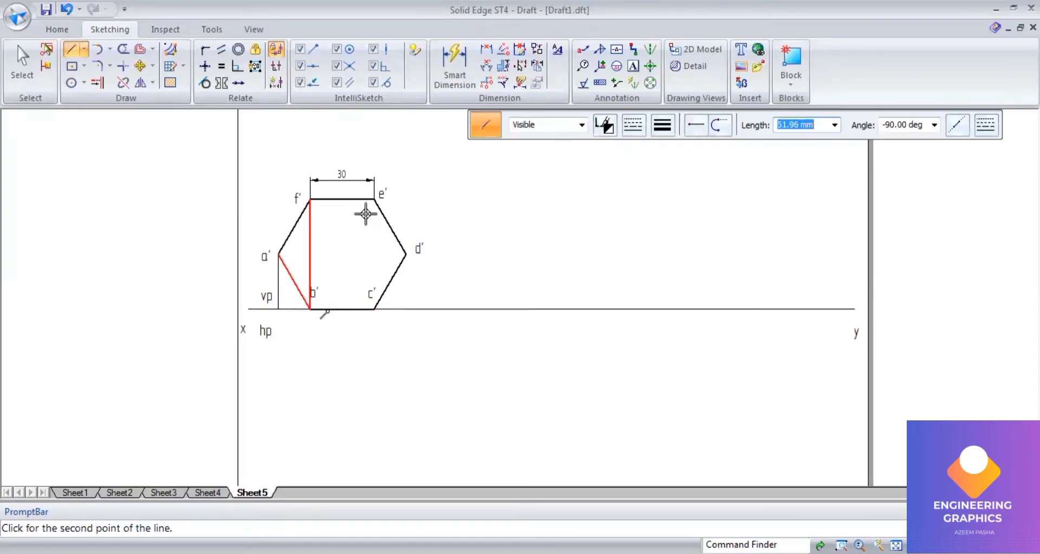
pyautogui.click(374, 200)
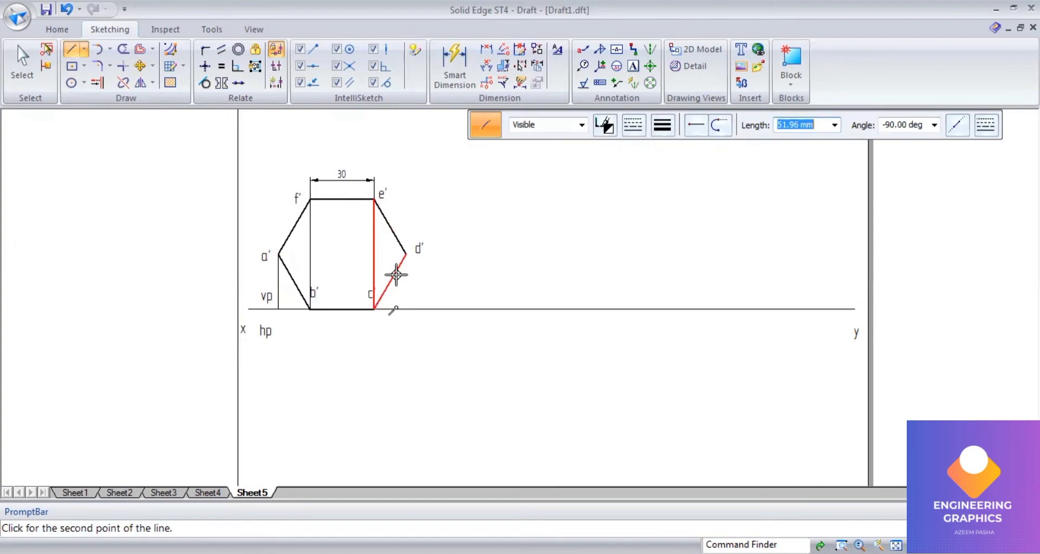
pyautogui.click(406, 252)
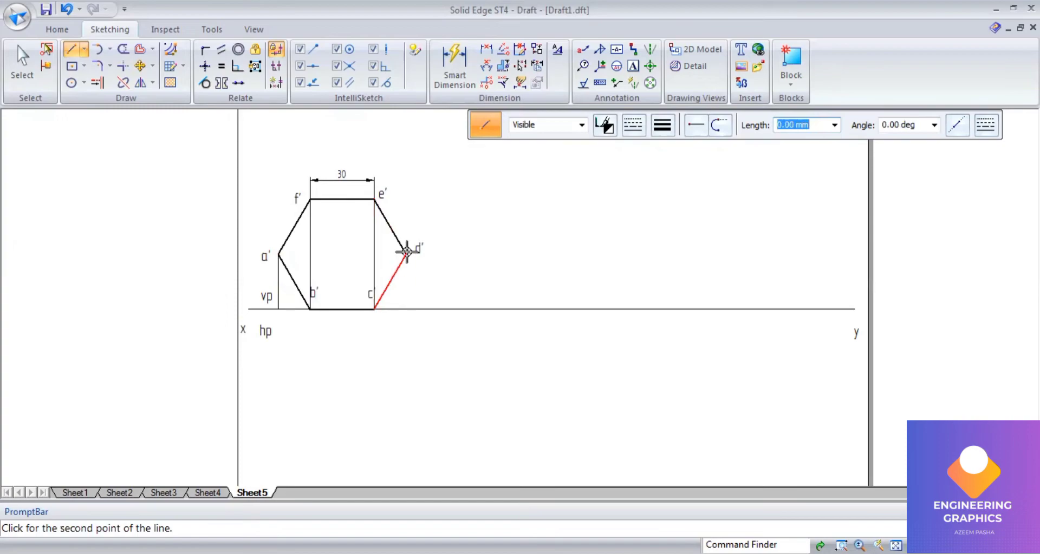
pyautogui.click(407, 309)
# - Trace a 0.50 mm thick top-view line along xy from below a' to below d'
pyautogui.click(655, 136)
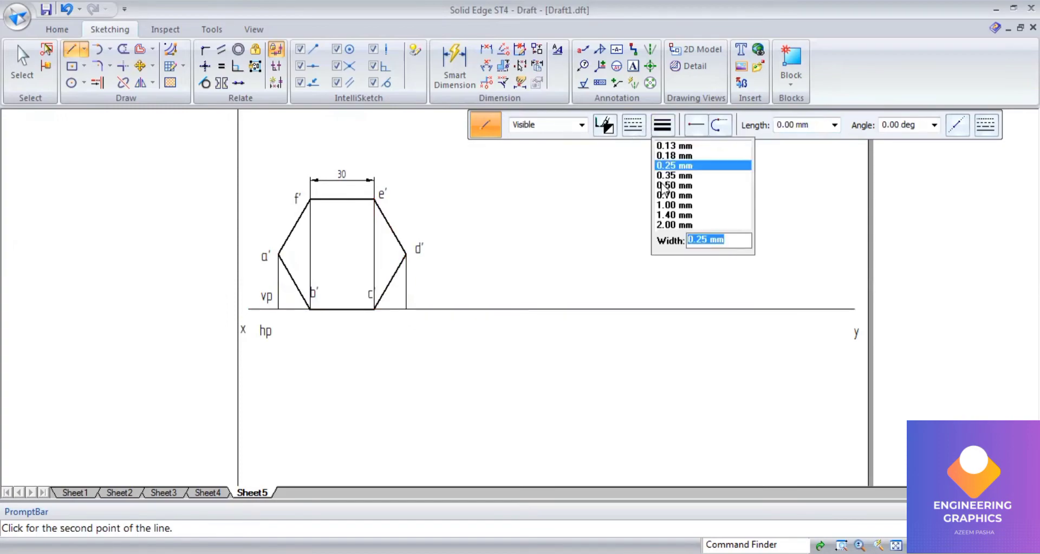
pyautogui.click(672, 184)
pyautogui.click(278, 309)
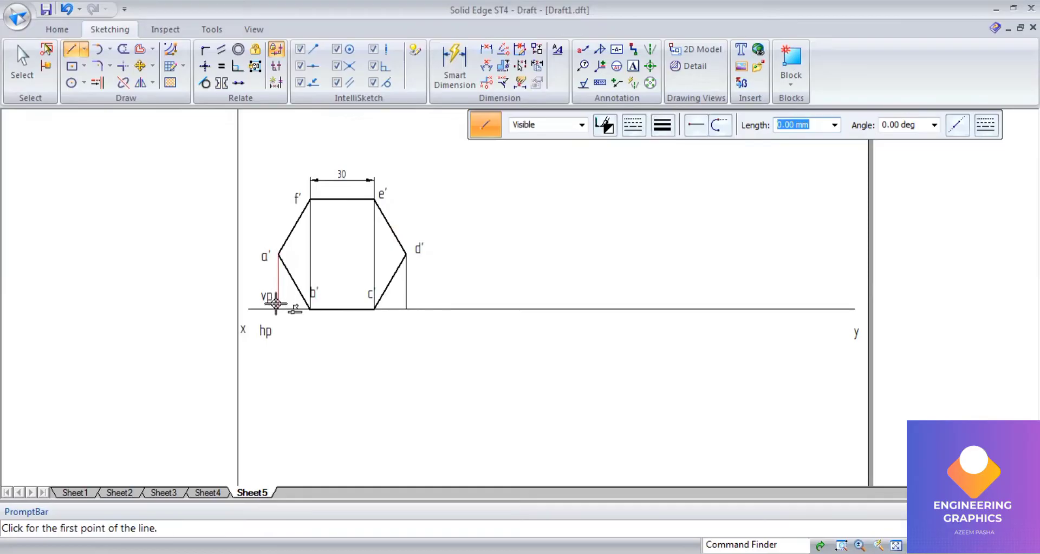
pyautogui.click(278, 309)
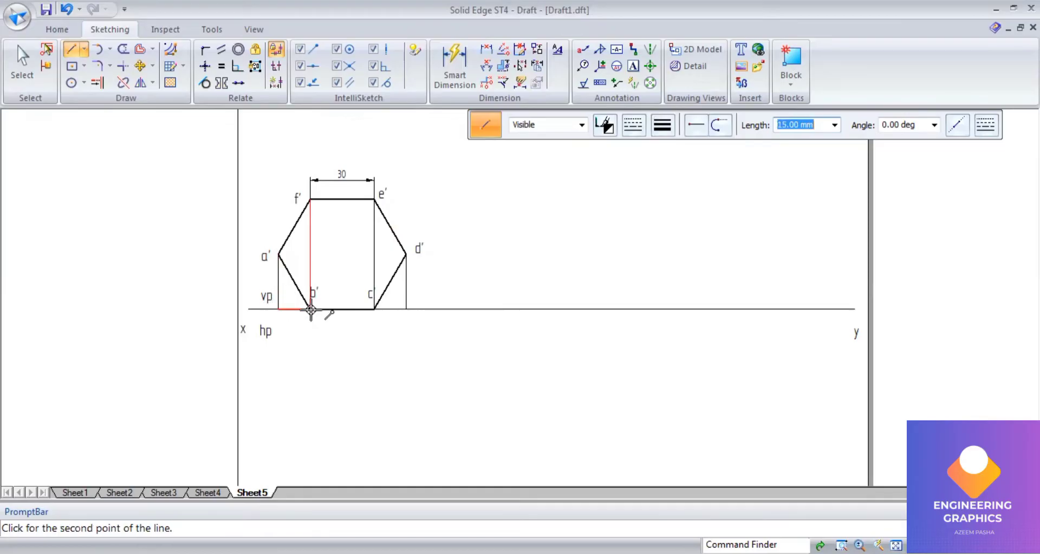
pyautogui.click(310, 309)
pyautogui.click(374, 310)
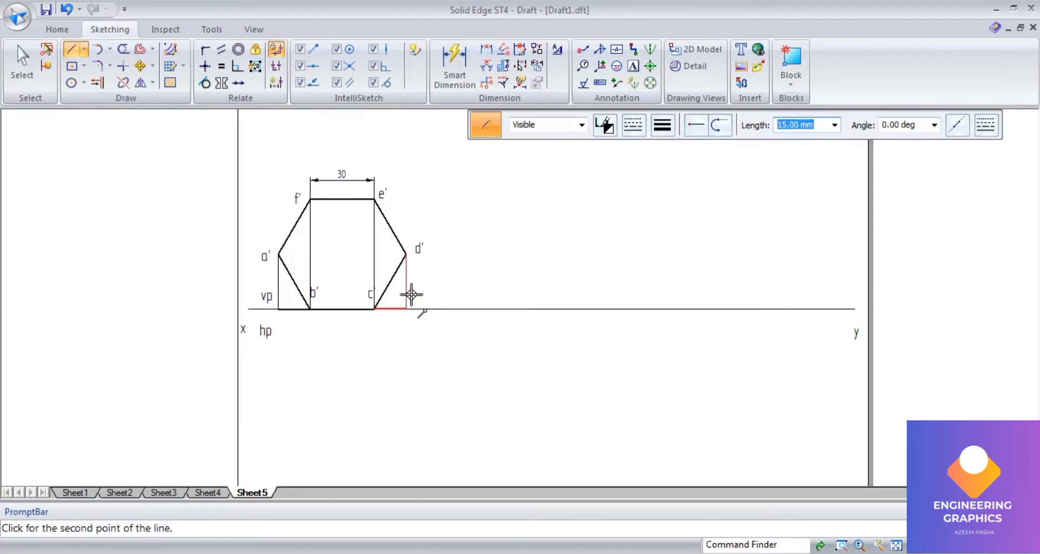
pyautogui.click(405, 310)
pyautogui.scroll(2, 454, 249)
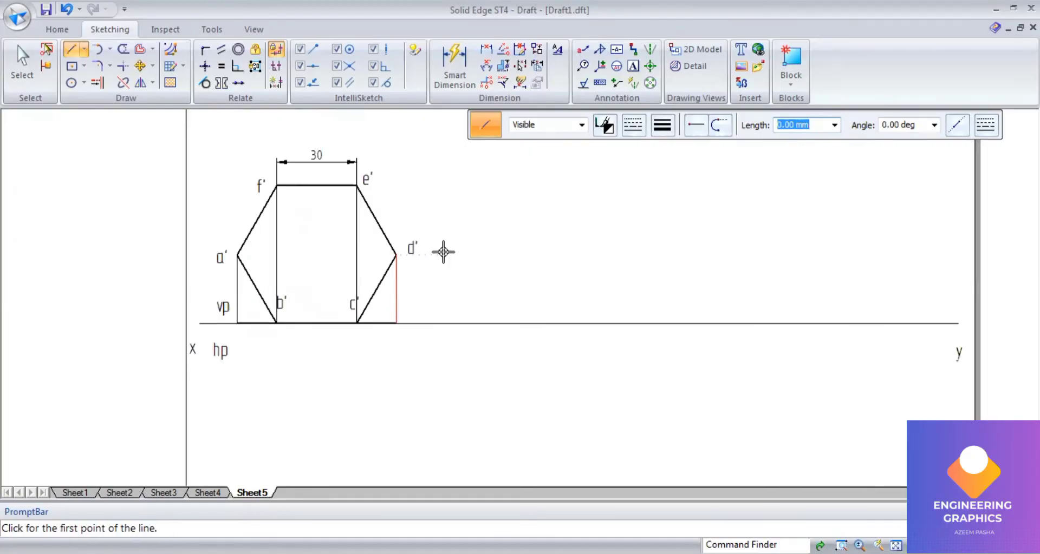
# - Type labels a, f(b), e(c) and d under the xy line and compare with the reference PDF
pyautogui.click(632, 68)
pyautogui.click(179, 348)
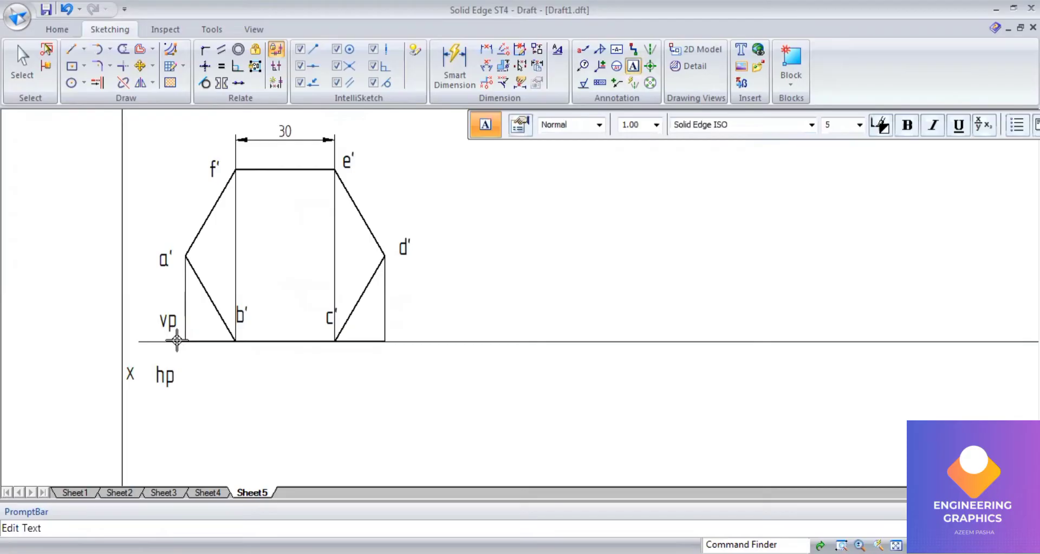
pyautogui.write('a')
pyautogui.click(227, 349)
pyautogui.write('f(b')
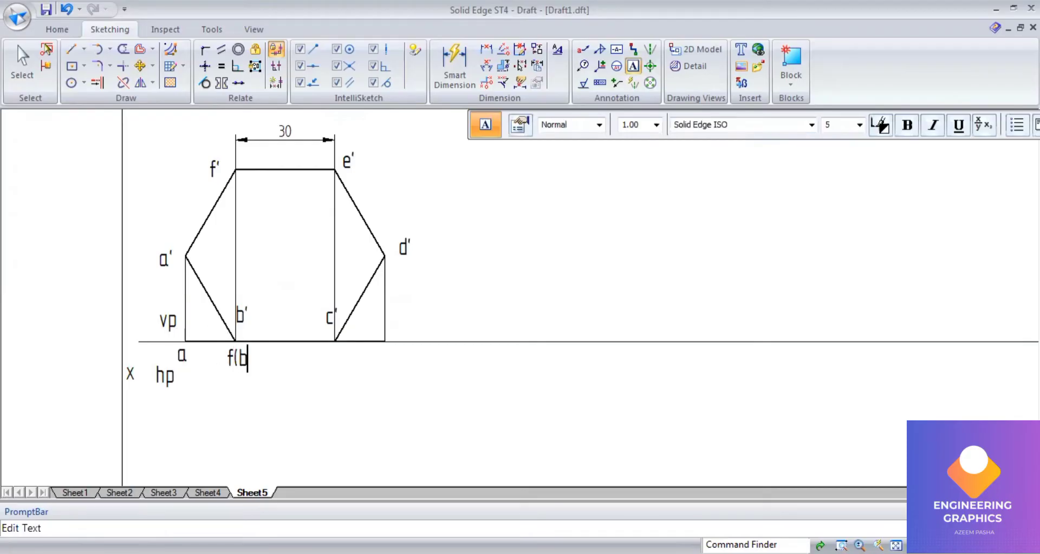
pyautogui.click(324, 346)
pyautogui.write('e(c)')
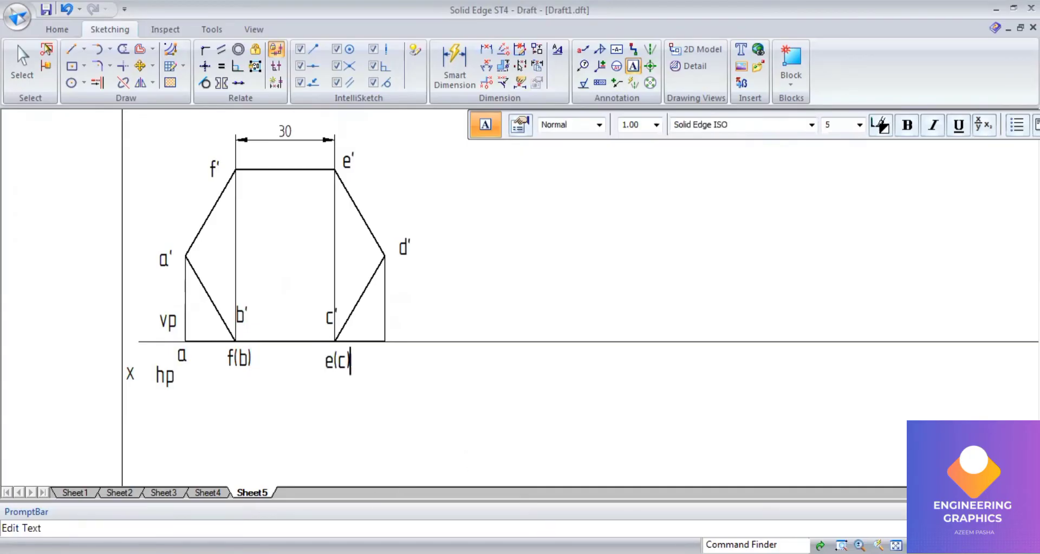
pyautogui.click(385, 351)
pyautogui.write('d')
pyautogui.hotkey('alt', 'Tab')
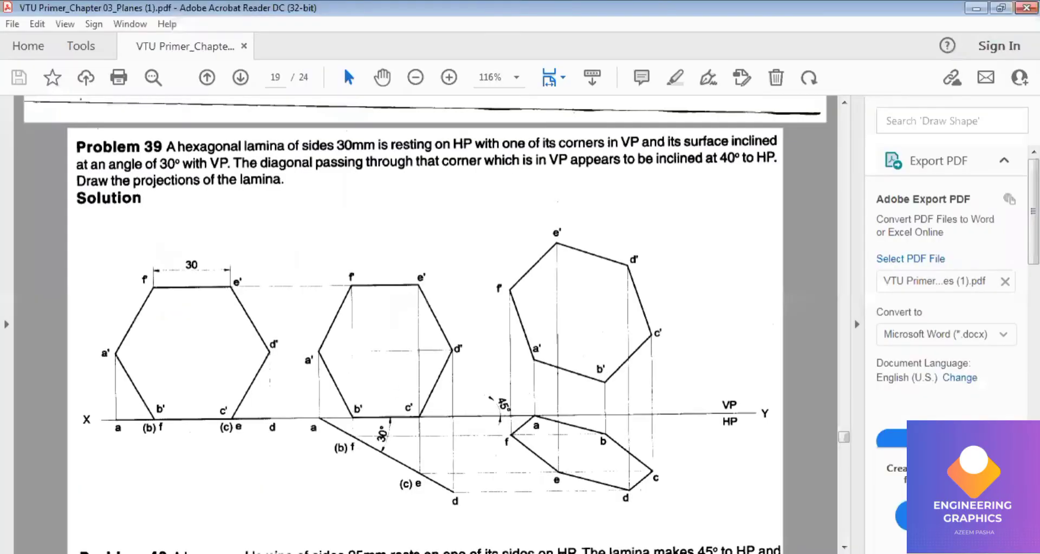
pyautogui.hotkey('alt', 'Tab')
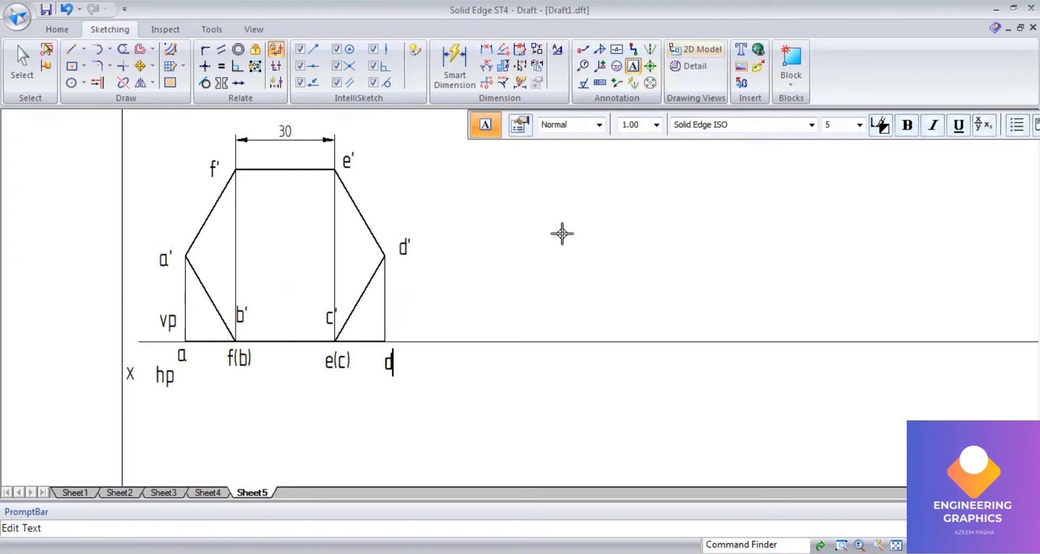
pyautogui.click(22, 59)
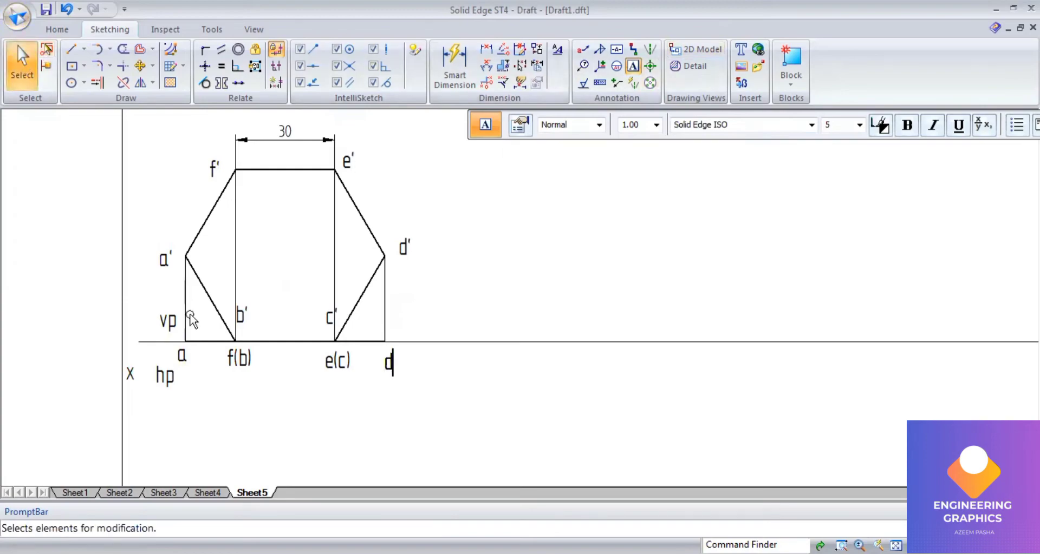
# - Drag the vp and hp labels further left beside x
pyautogui.scroll(1, 154, 347)
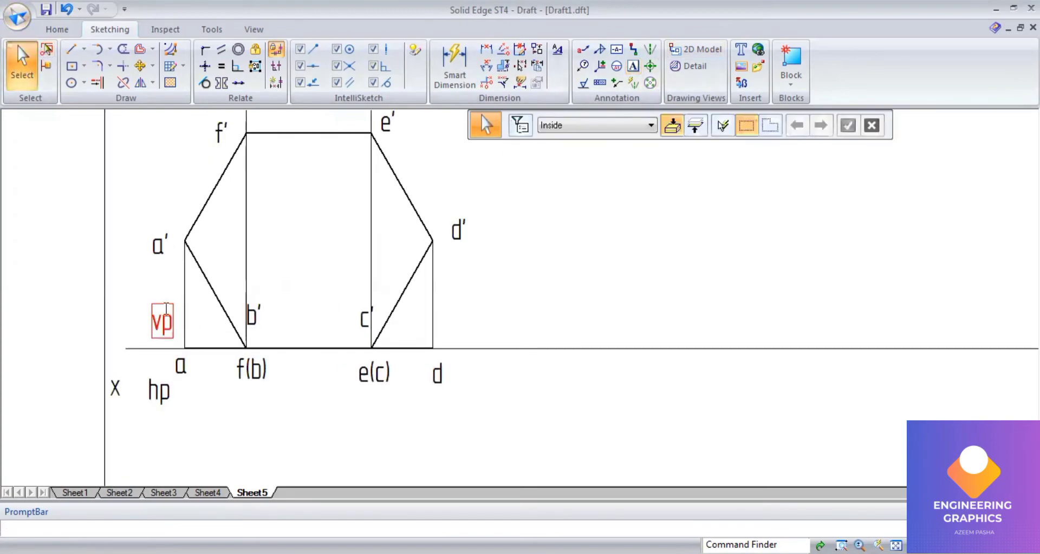
pyautogui.moveTo(165, 328); pyautogui.dragTo(136, 322)
pyautogui.doubleClick(163, 378)
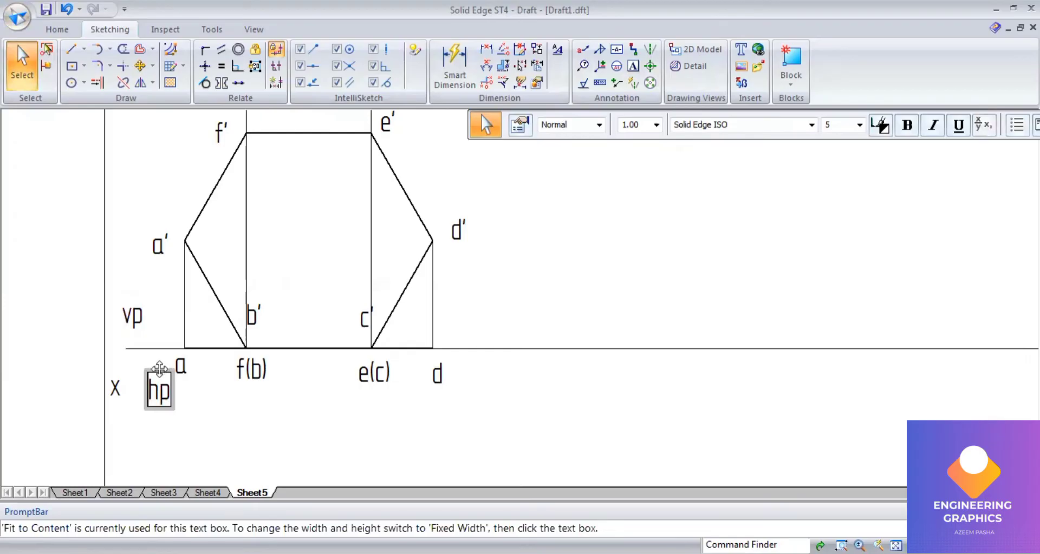
pyautogui.moveTo(163, 377); pyautogui.dragTo(137, 365)
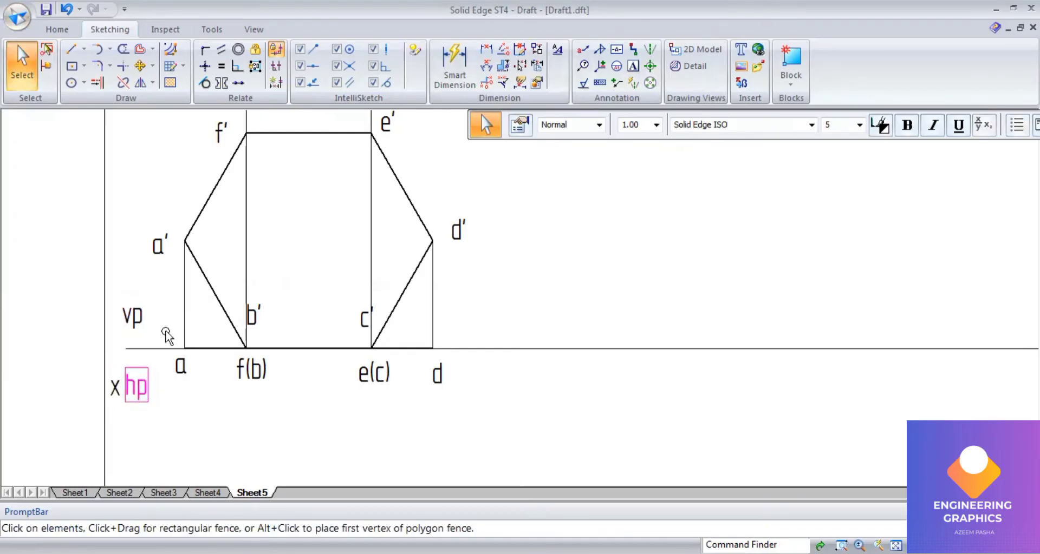
# - Fence-select the top-view line with its labels and move them right along xy
pyautogui.moveTo(165, 327); pyautogui.dragTo(481, 418)
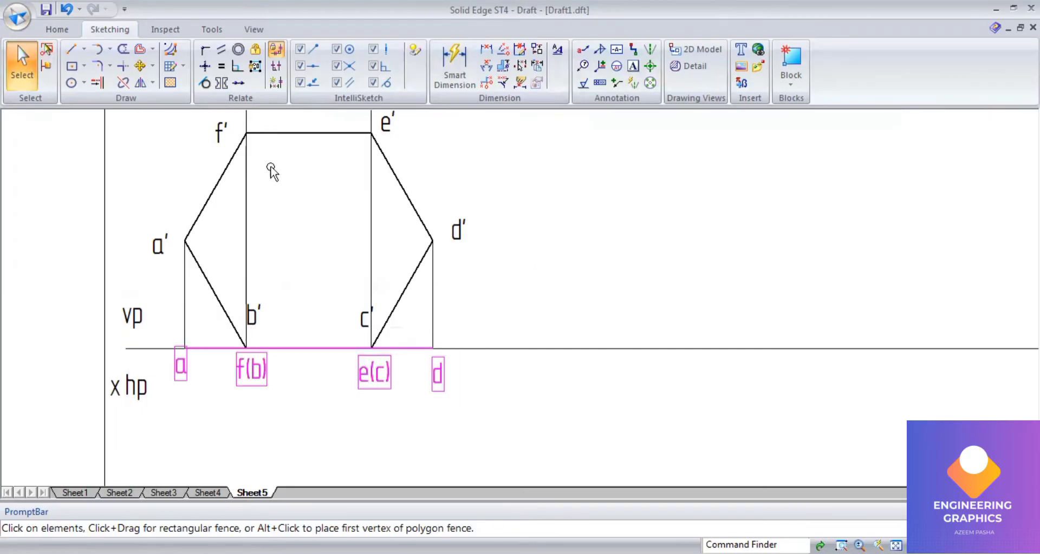
pyautogui.click(138, 66)
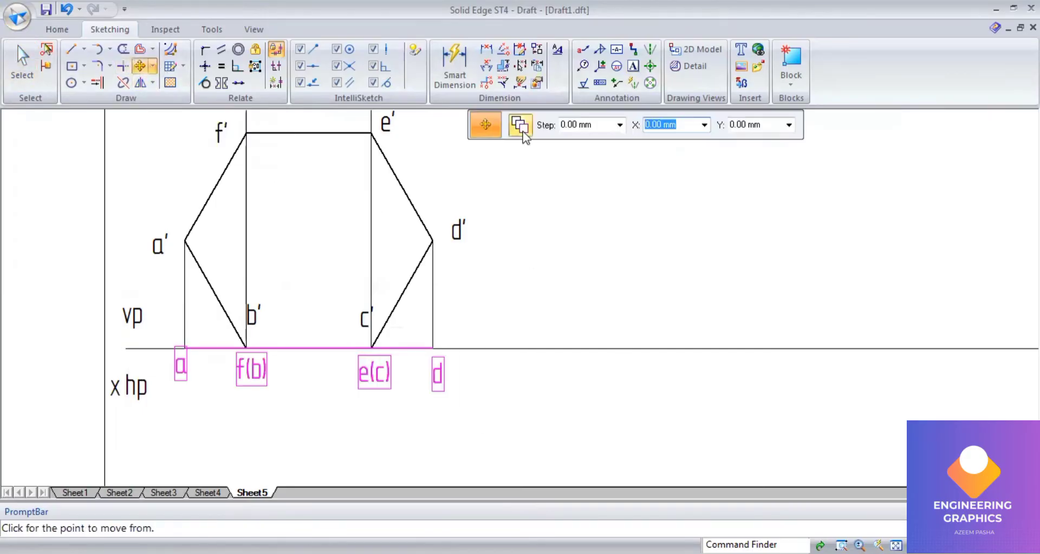
pyautogui.click(396, 347)
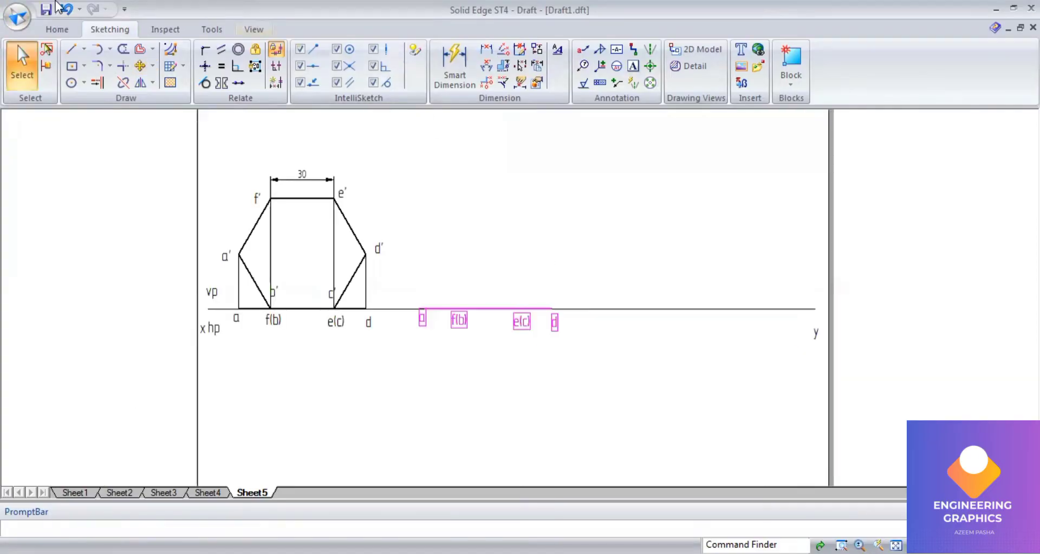
# - Rotate the moved top-view line 30° about point a to incline it below xy
pyautogui.click(163, 112)
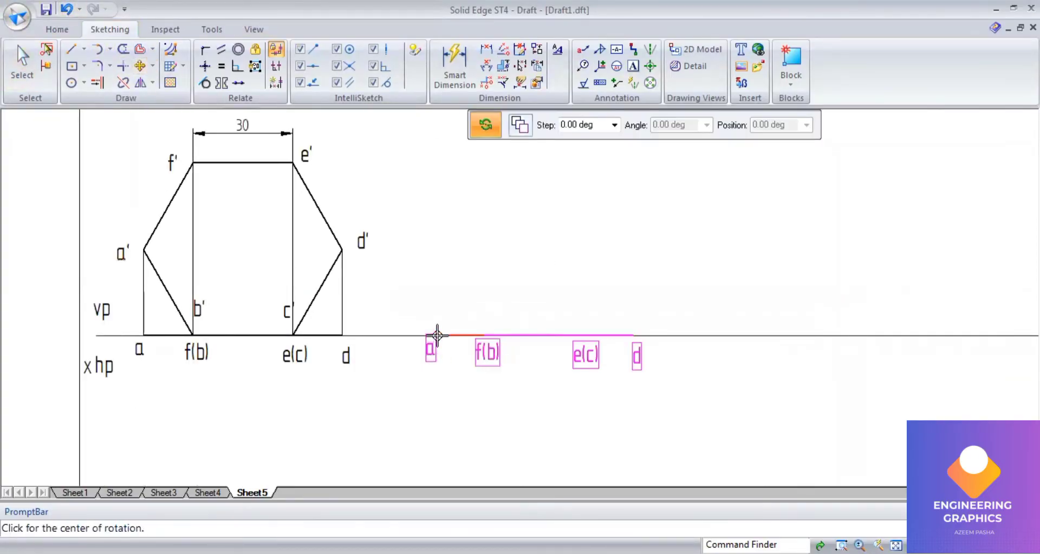
pyautogui.click(633, 336)
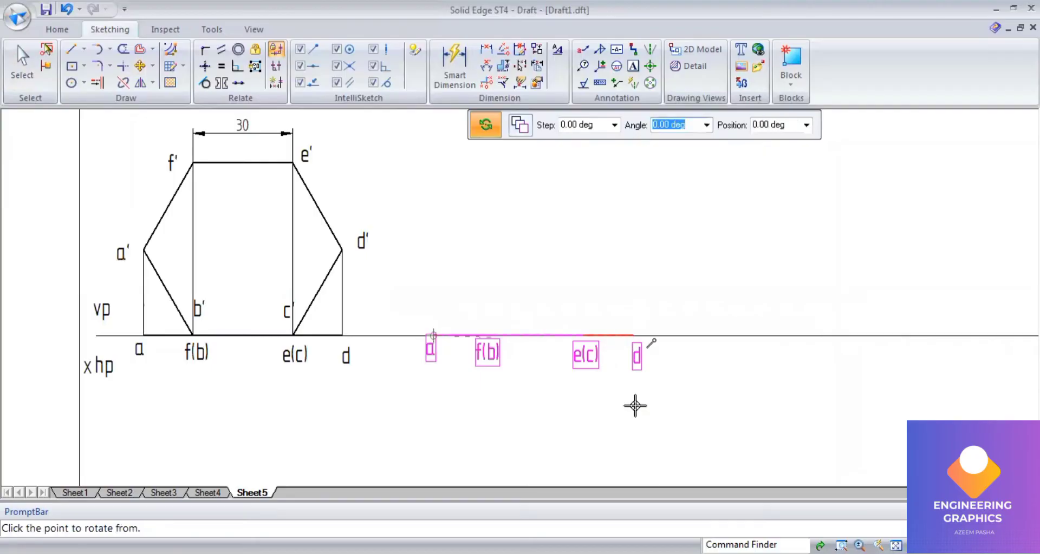
pyautogui.write('30')
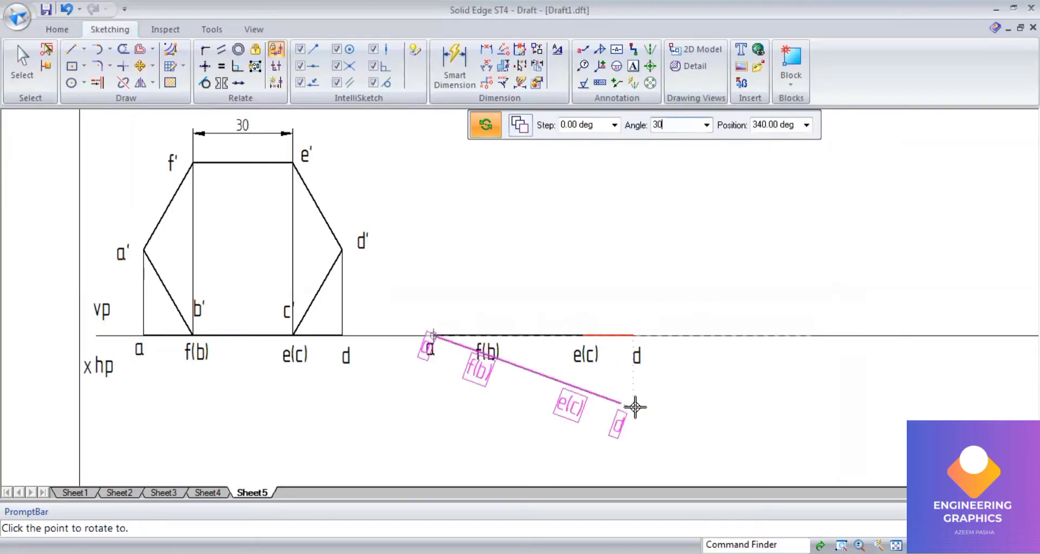
pyautogui.press('Return')
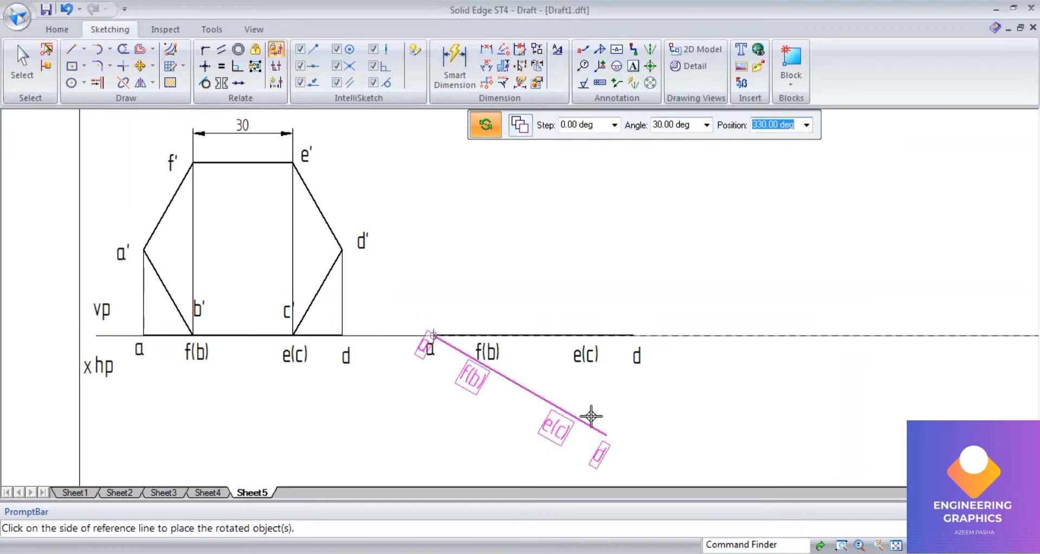
pyautogui.click(503, 281)
# - Add a 30° angle dimension to the inclined line and fit the sheet in view
pyautogui.click(486, 66)
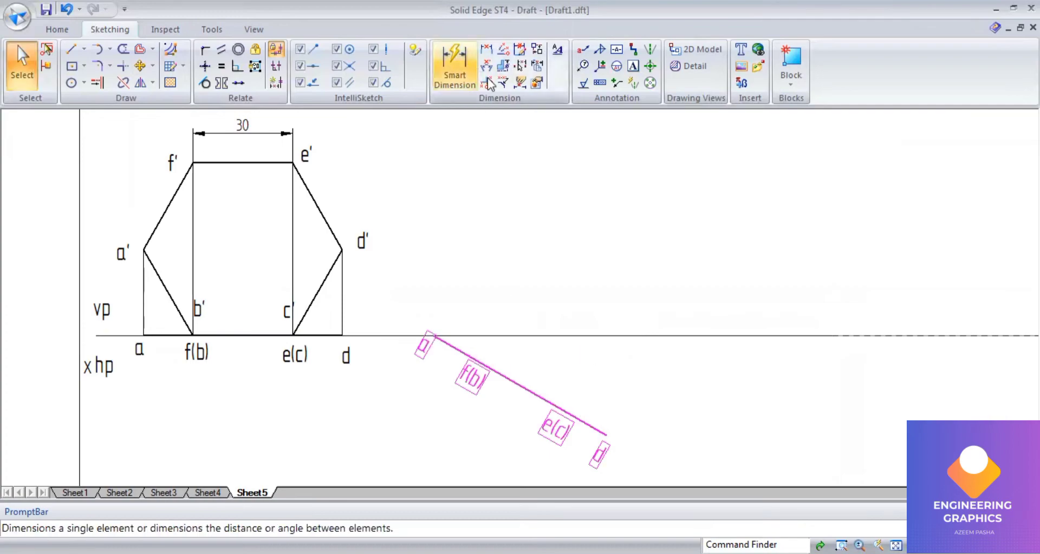
pyautogui.click(486, 338)
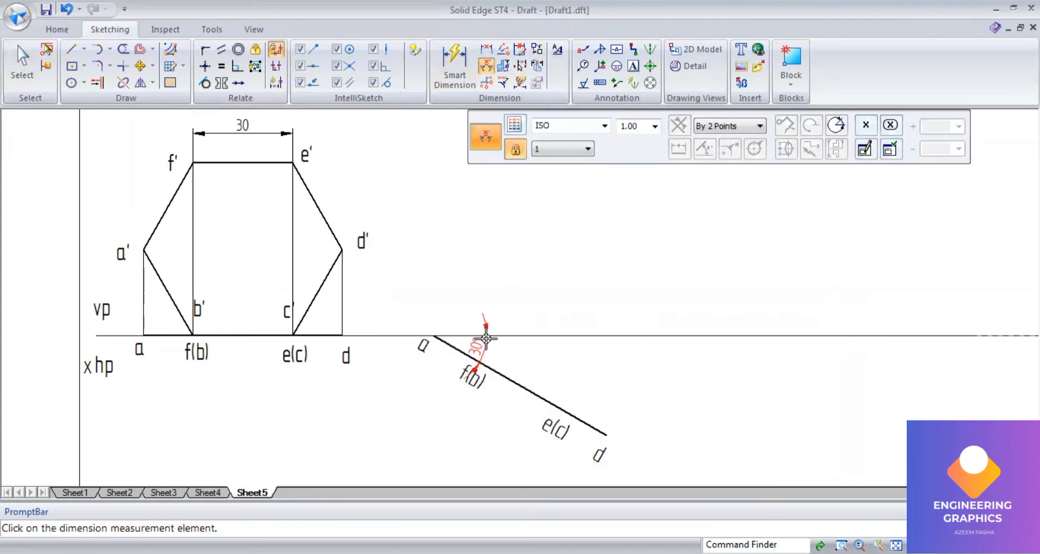
pyautogui.click(498, 341)
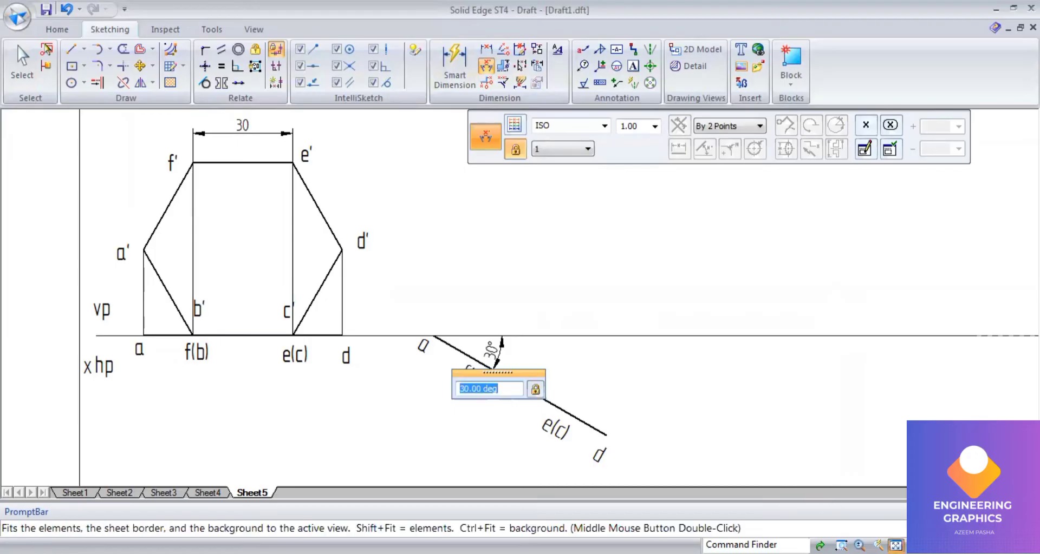
pyautogui.click(896, 546)
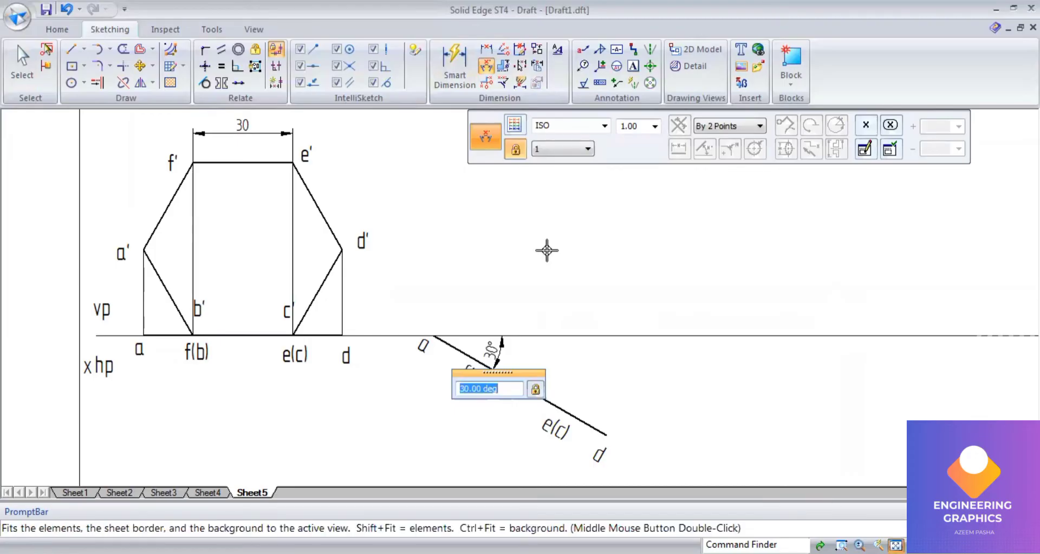
# - Draw thin 0.13 mm vertical projectors up from a, f(b), e(c) and d
pyautogui.click(77, 54)
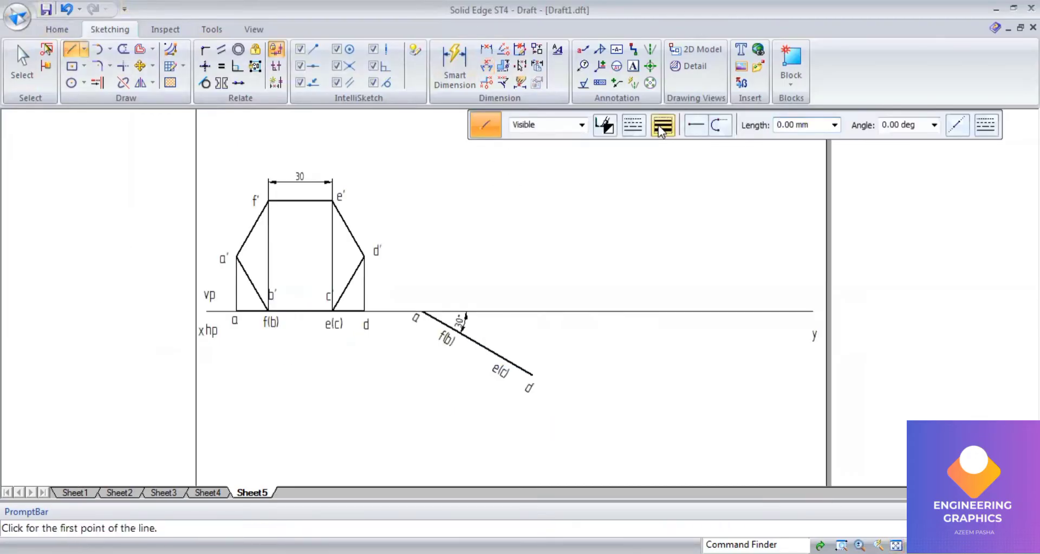
pyautogui.click(662, 125)
pyautogui.click(674, 146)
pyautogui.scroll(1, 492, 246)
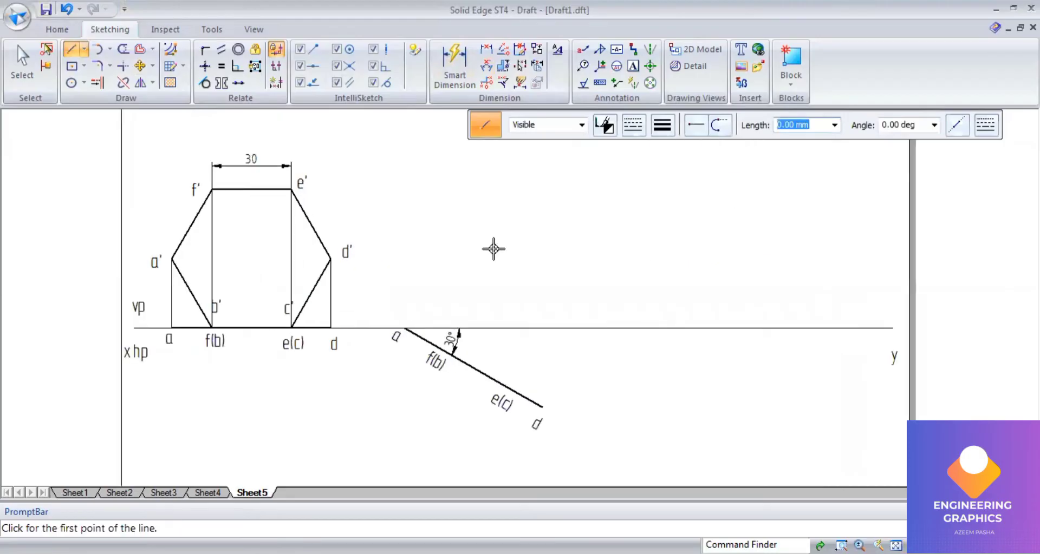
pyautogui.click(404, 327)
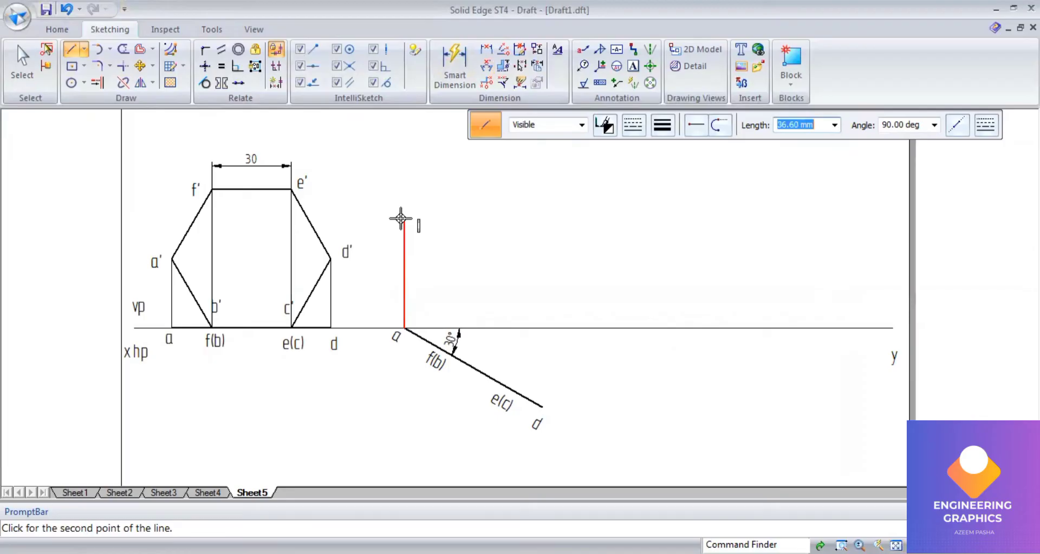
pyautogui.click(400, 172)
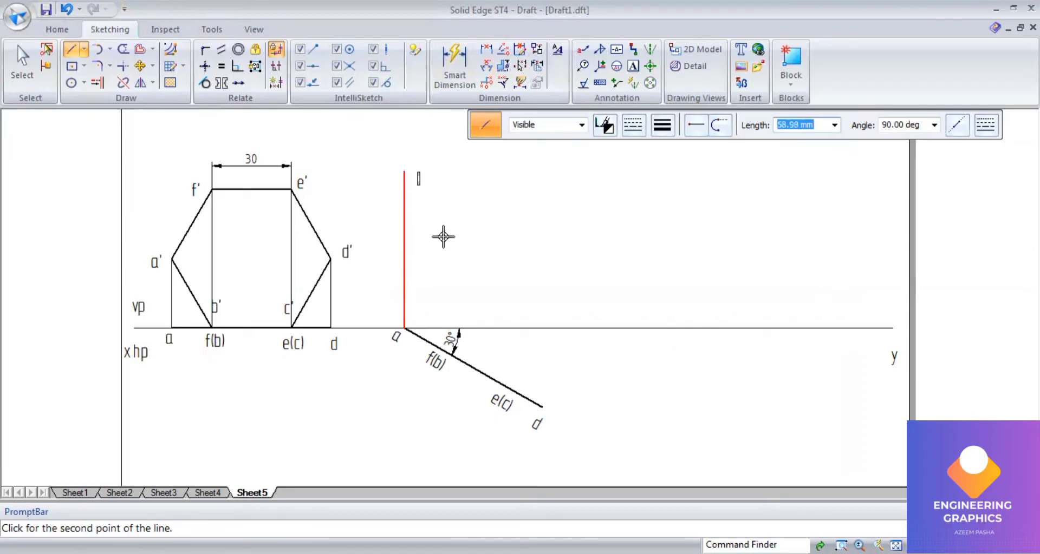
pyautogui.click(404, 328)
pyautogui.click(437, 345)
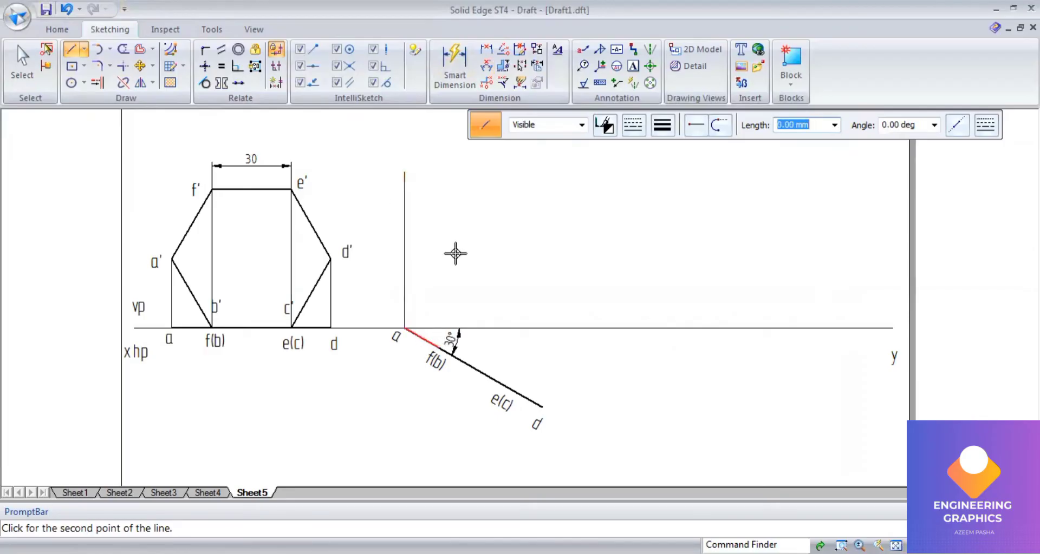
pyautogui.click(439, 164)
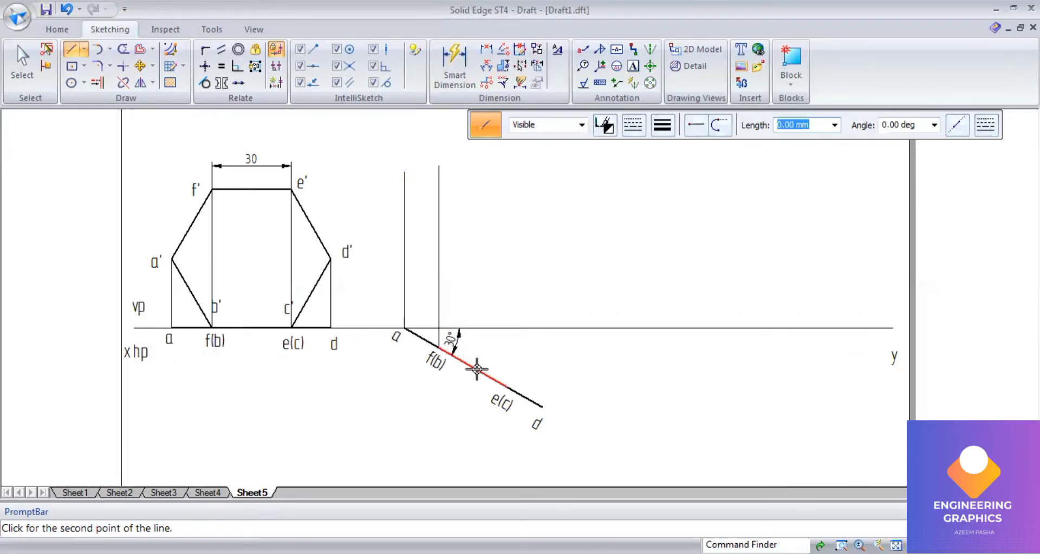
pyautogui.click(508, 388)
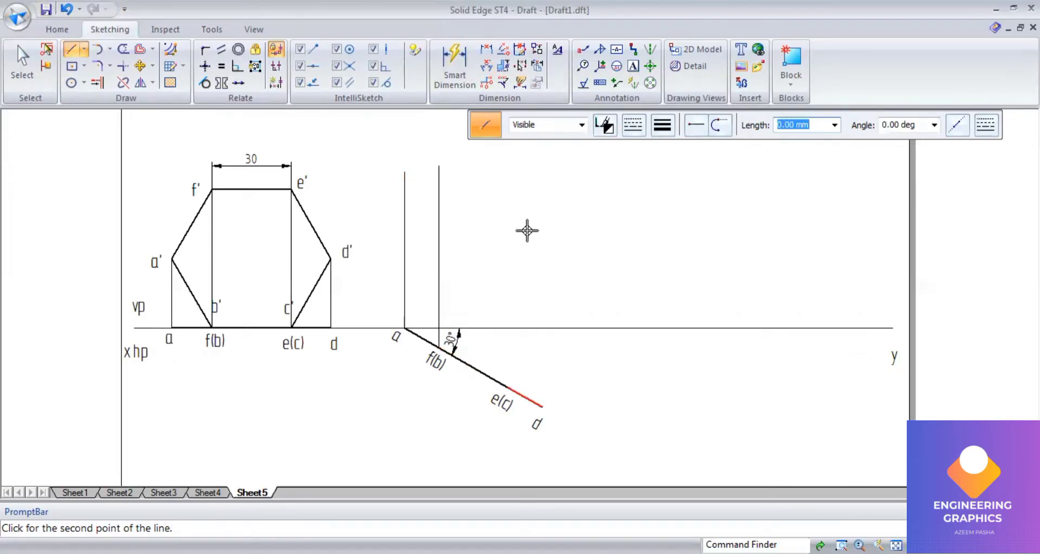
pyautogui.click(539, 272)
pyautogui.click(541, 405)
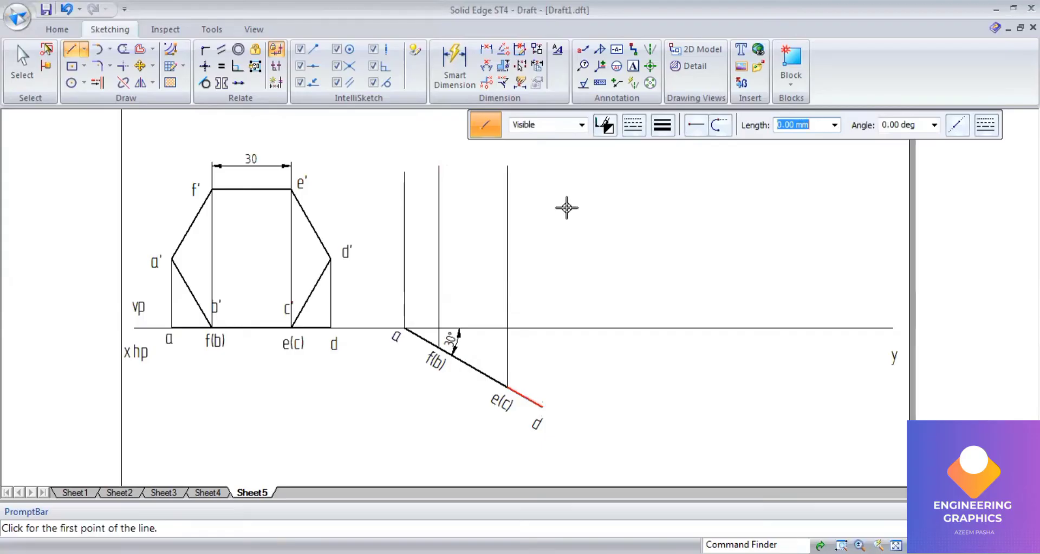
pyautogui.click(539, 165)
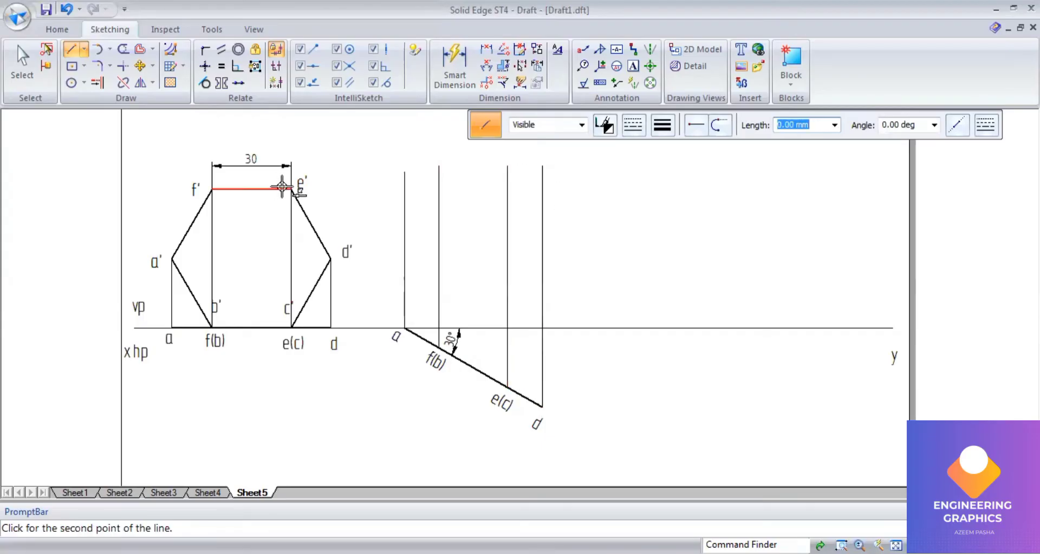
# - Draw horizontal projectors from the e' and a' levels, redrawing the a' one longer
pyautogui.click(583, 186)
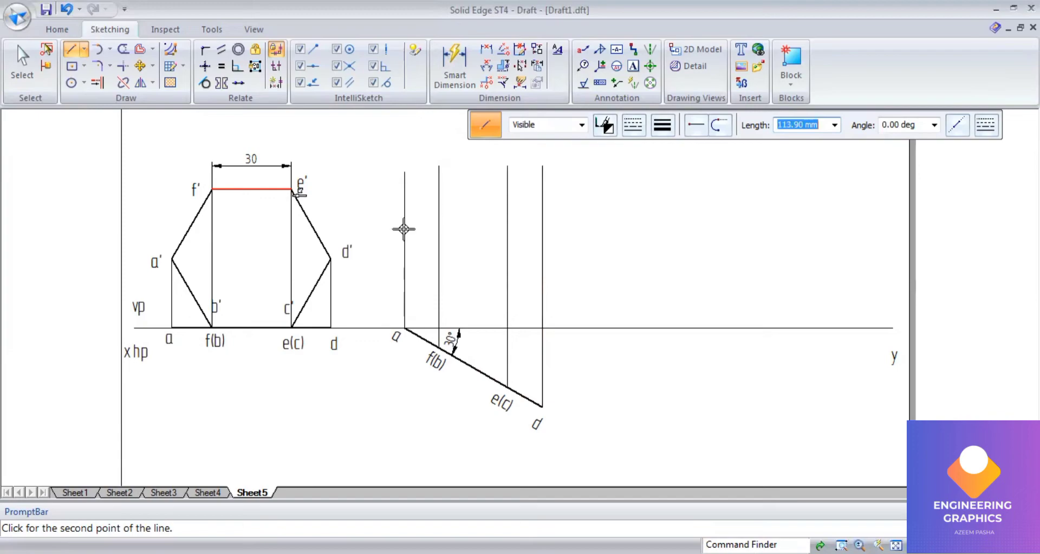
pyautogui.click(171, 257)
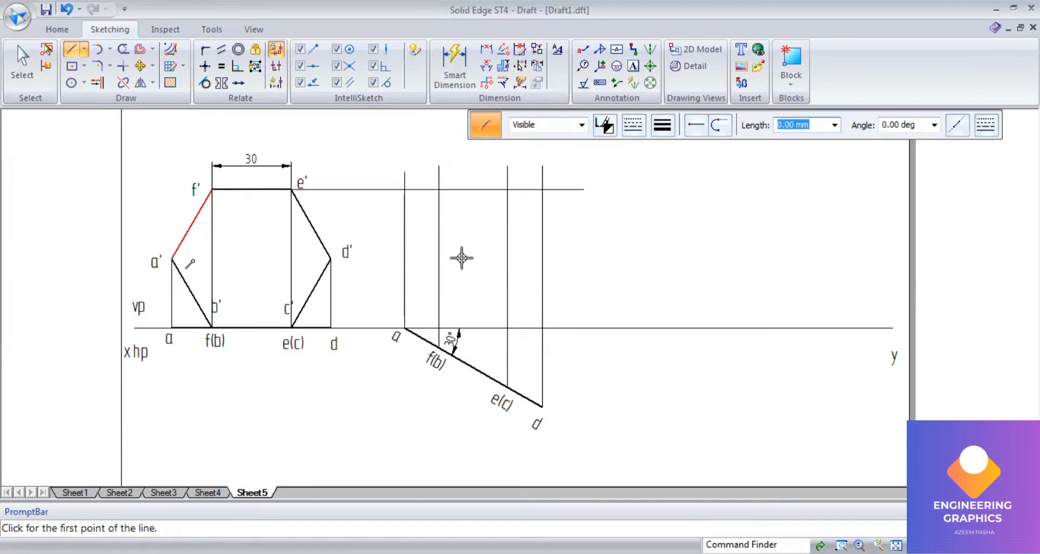
pyautogui.click(580, 252)
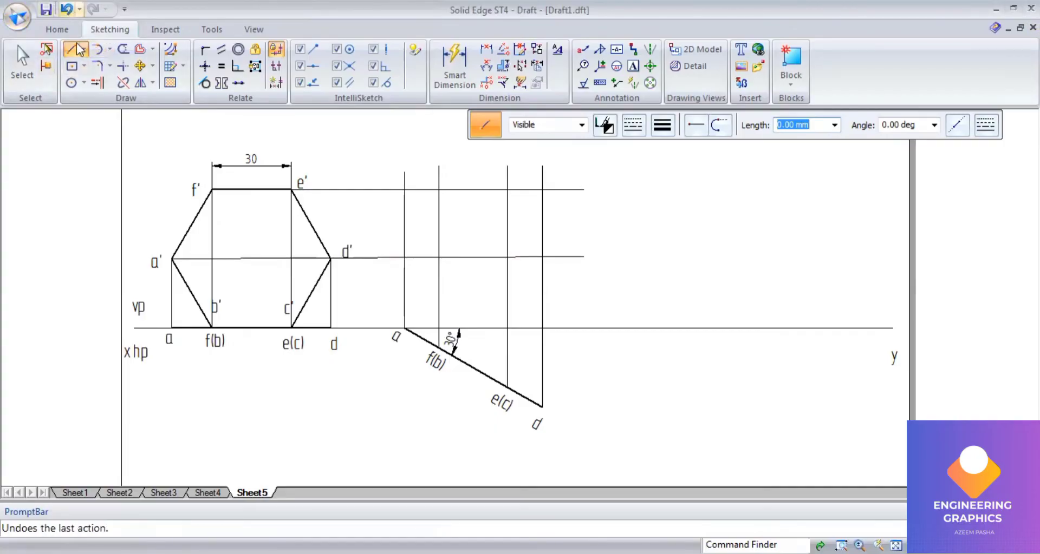
pyautogui.hotkey('ctrl', 'z')
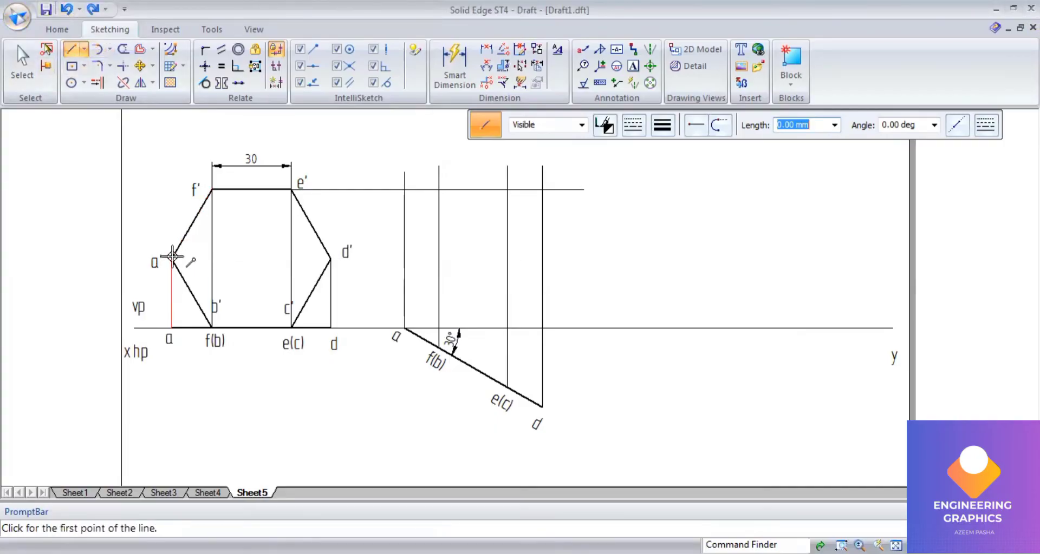
pyautogui.click(171, 258)
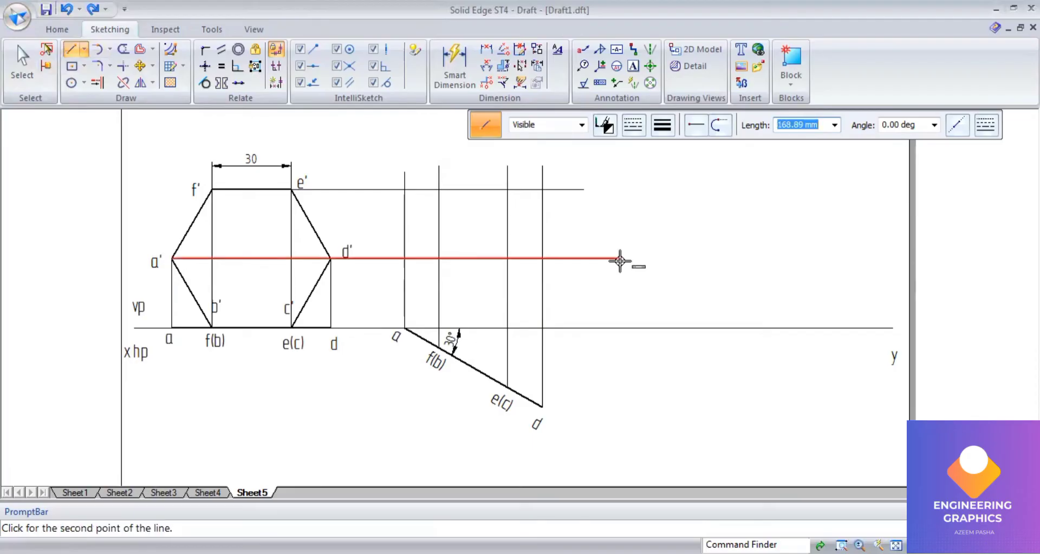
pyautogui.click(620, 206)
# - Label the new front-view intersections a', b' and c'
pyautogui.click(634, 66)
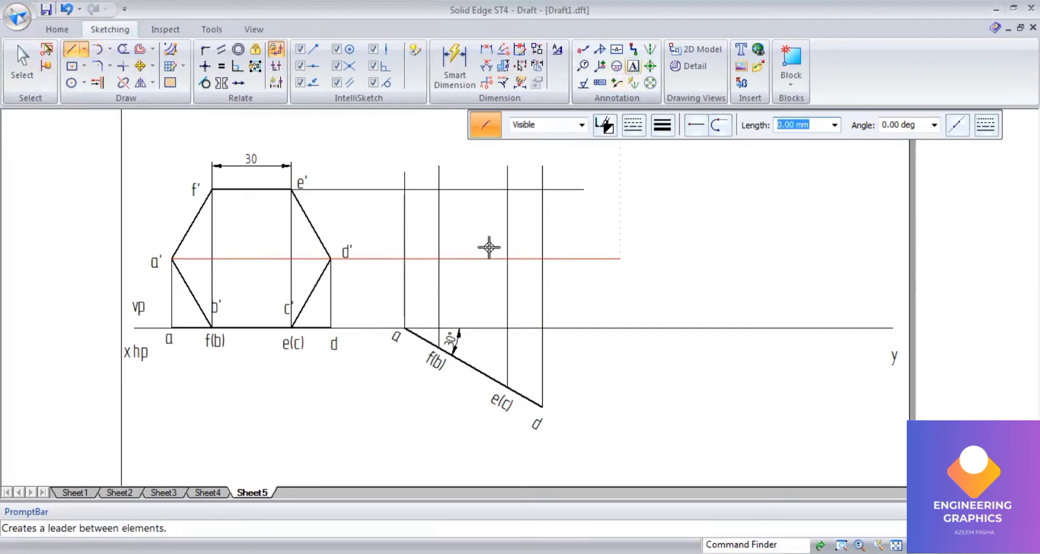
pyautogui.click(385, 243)
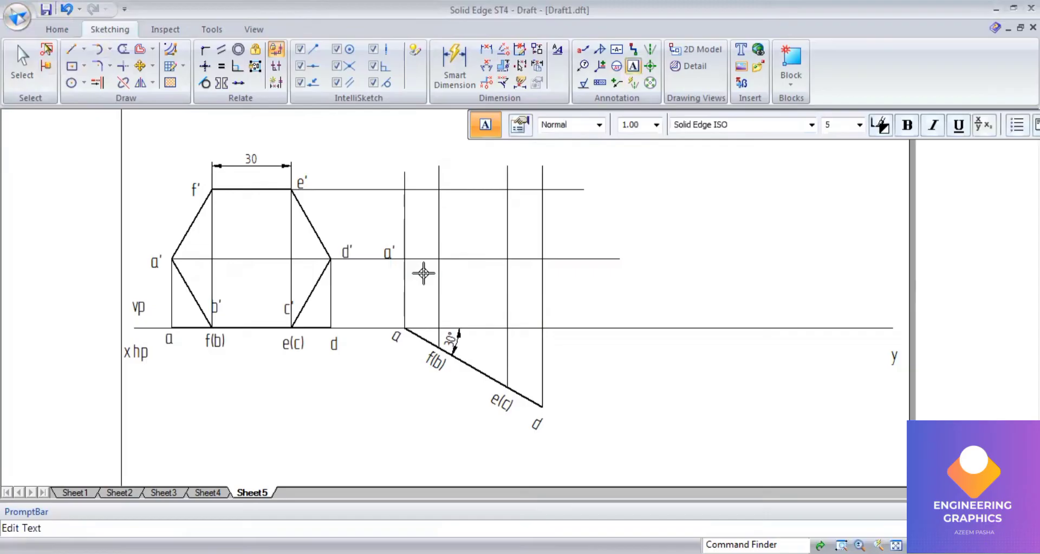
pyautogui.click(427, 301)
pyautogui.write("b'")
pyautogui.click(508, 302)
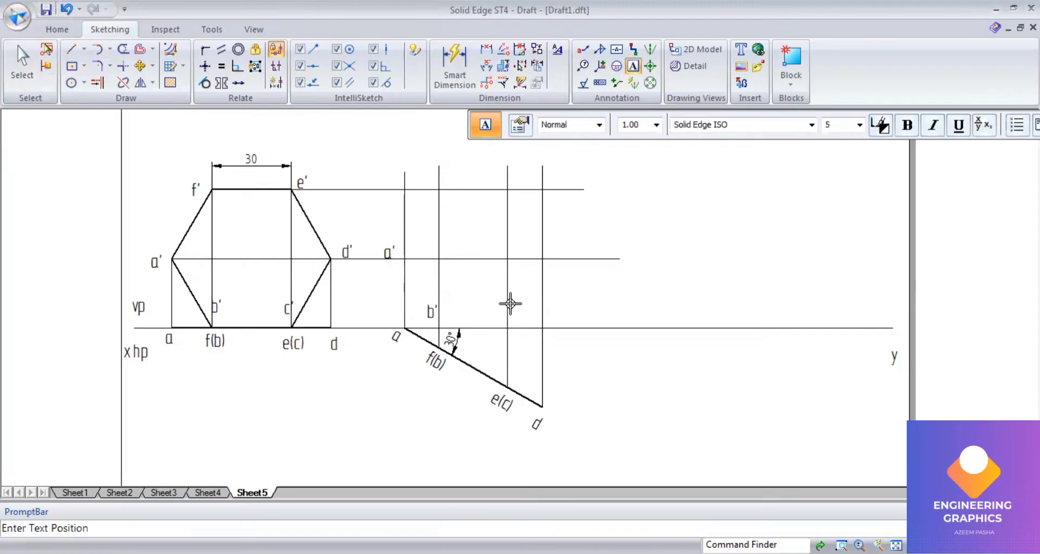
pyautogui.click(509, 304)
pyautogui.write("c'")
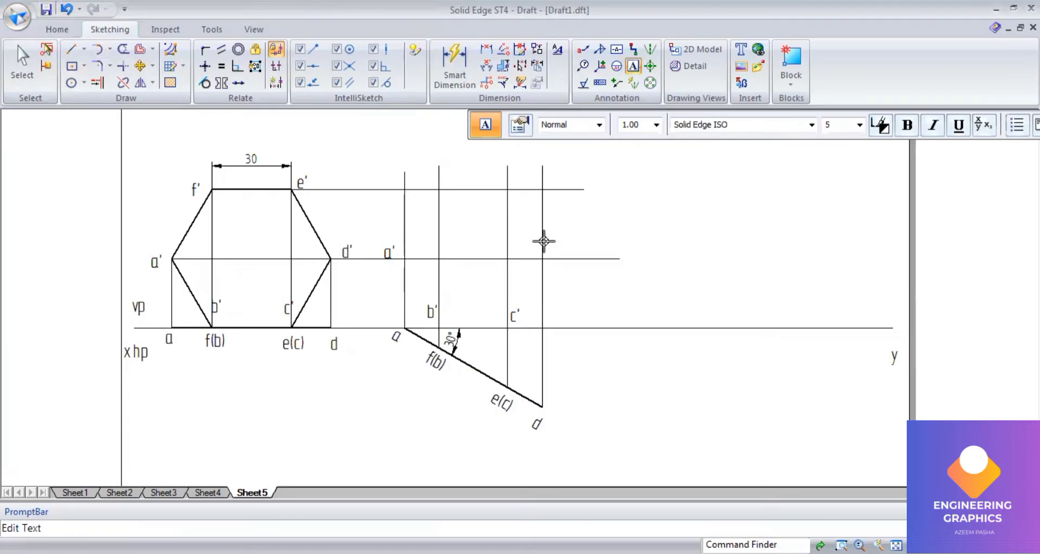
# - Label the remaining intersections d', e' and f'
pyautogui.click(546, 241)
pyautogui.write("d'")
pyautogui.click(512, 167)
pyautogui.click(514, 167)
pyautogui.write("e'")
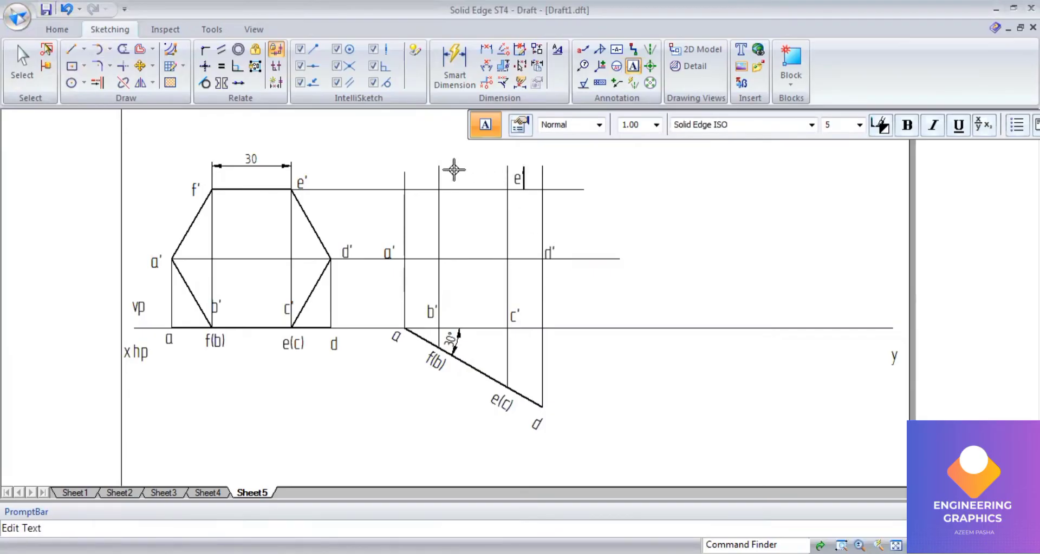
pyautogui.click(424, 173)
pyautogui.click(423, 172)
pyautogui.write("f'")
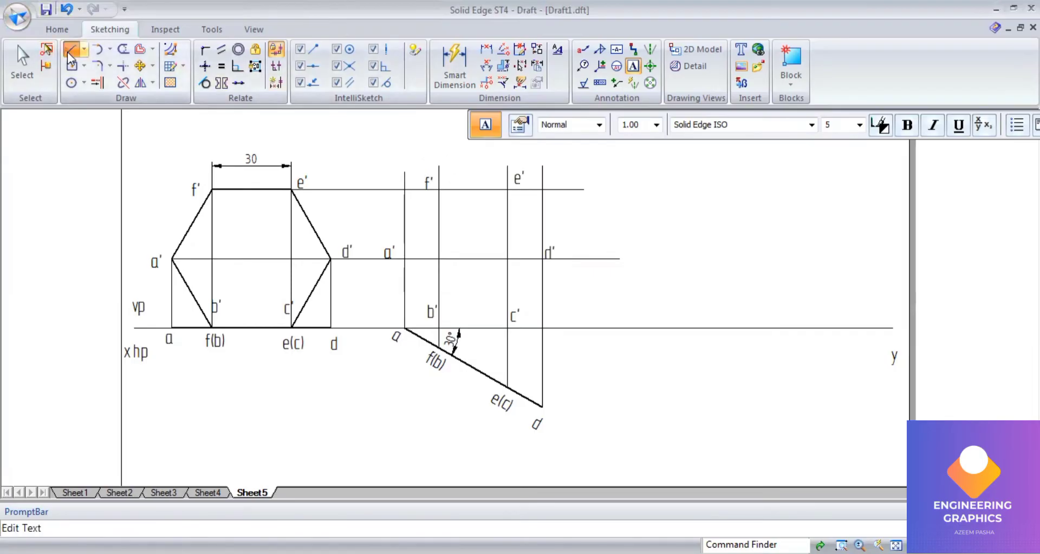
pyautogui.click(662, 125)
# - Draw the closed 0.50 mm thick hexagon a'b'c'd'e'f' along the projectors
pyautogui.click(677, 185)
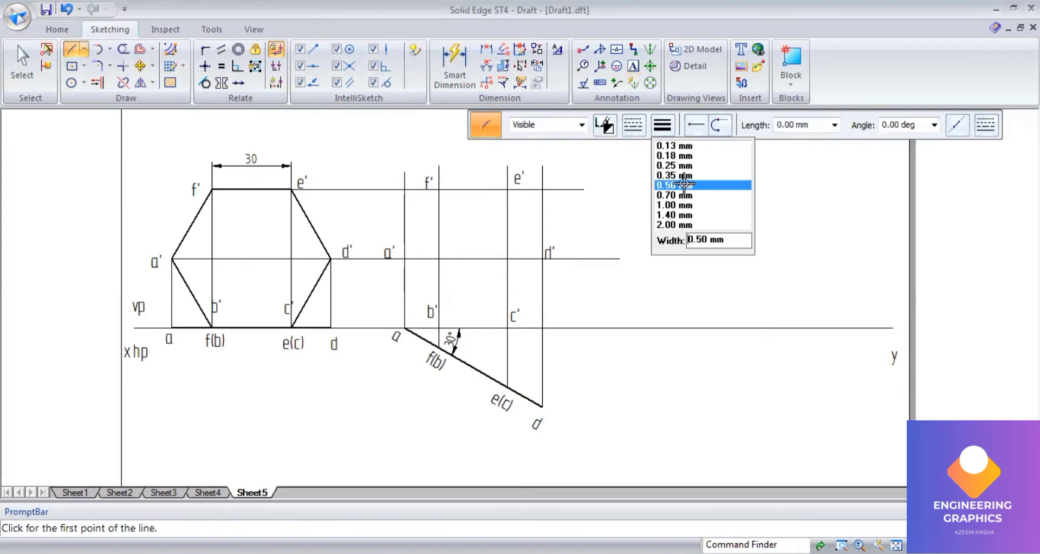
pyautogui.click(404, 259)
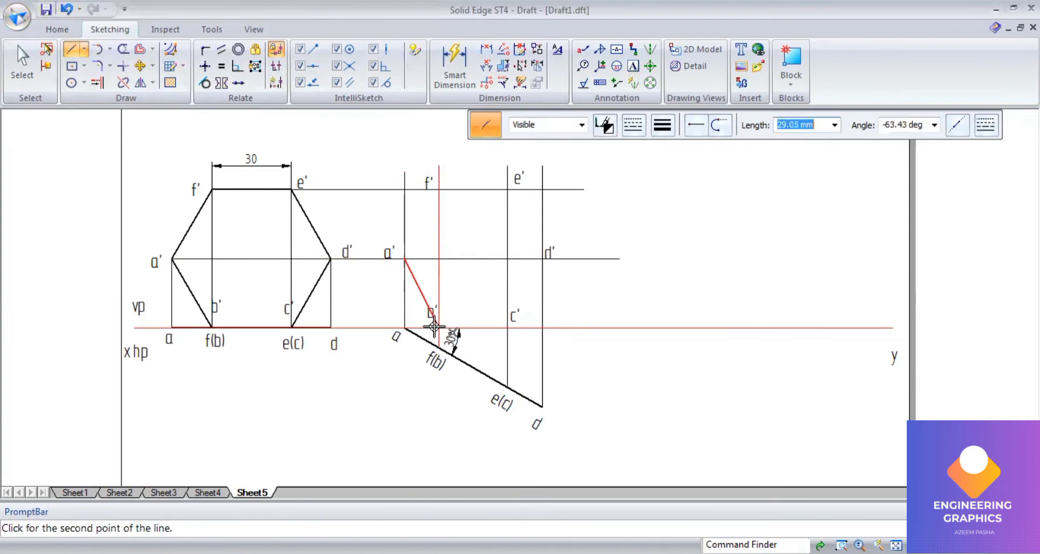
pyautogui.click(437, 327)
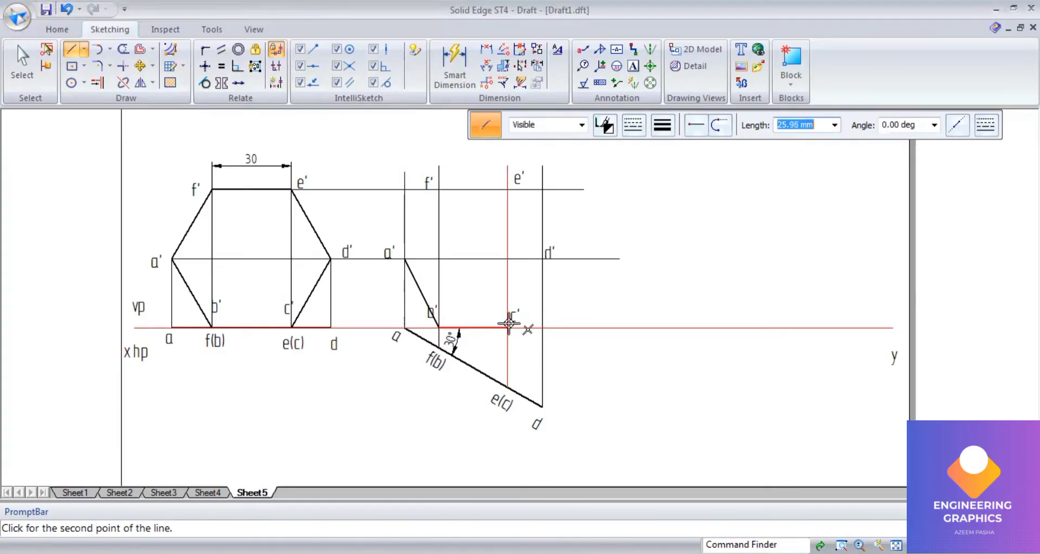
pyautogui.click(508, 326)
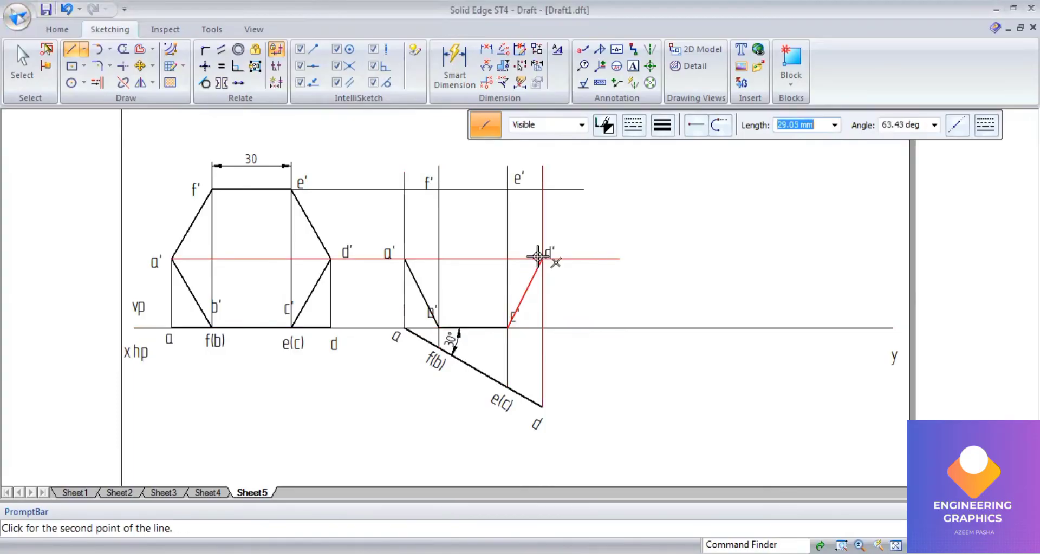
pyautogui.click(538, 257)
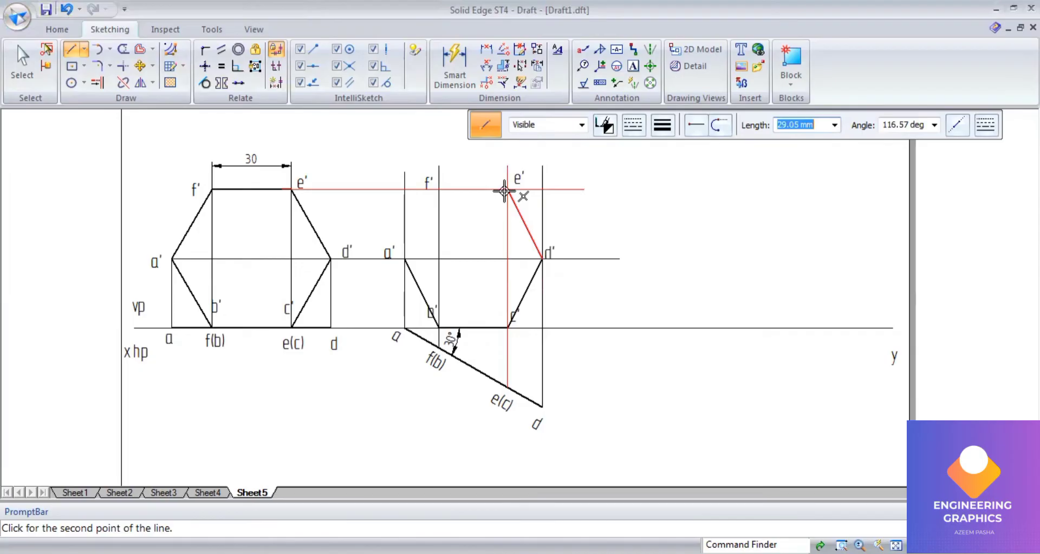
pyautogui.click(506, 189)
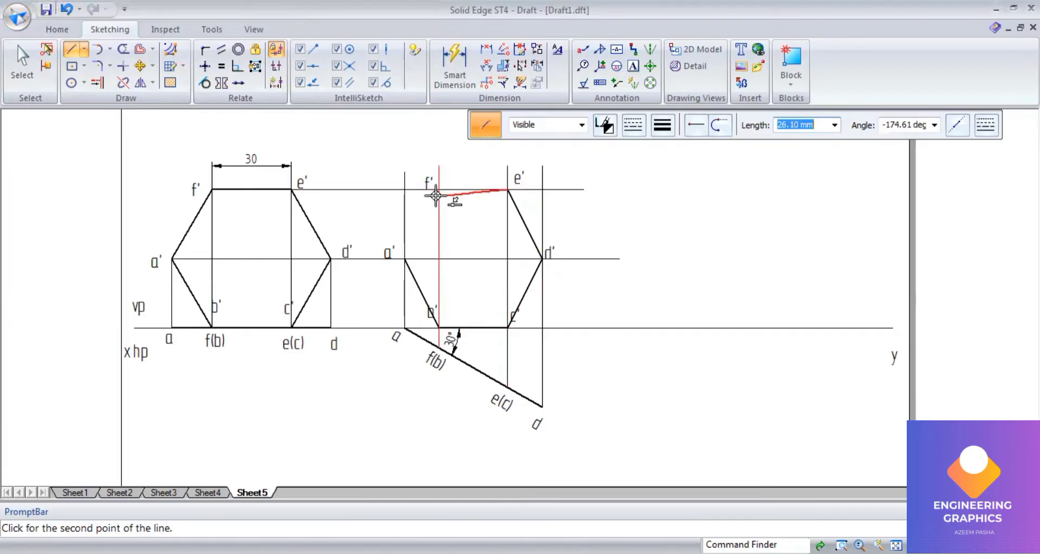
pyautogui.click(438, 190)
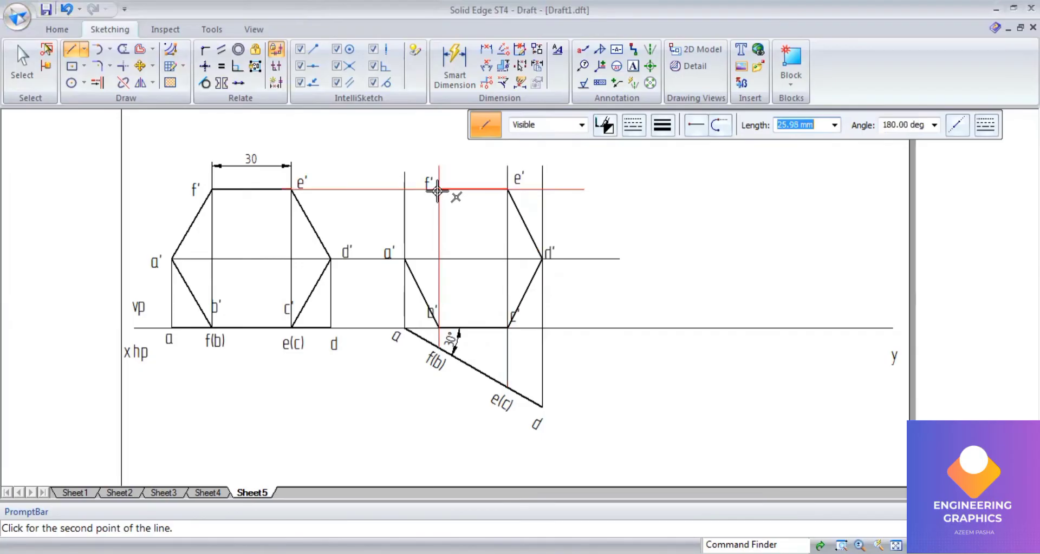
pyautogui.click(405, 261)
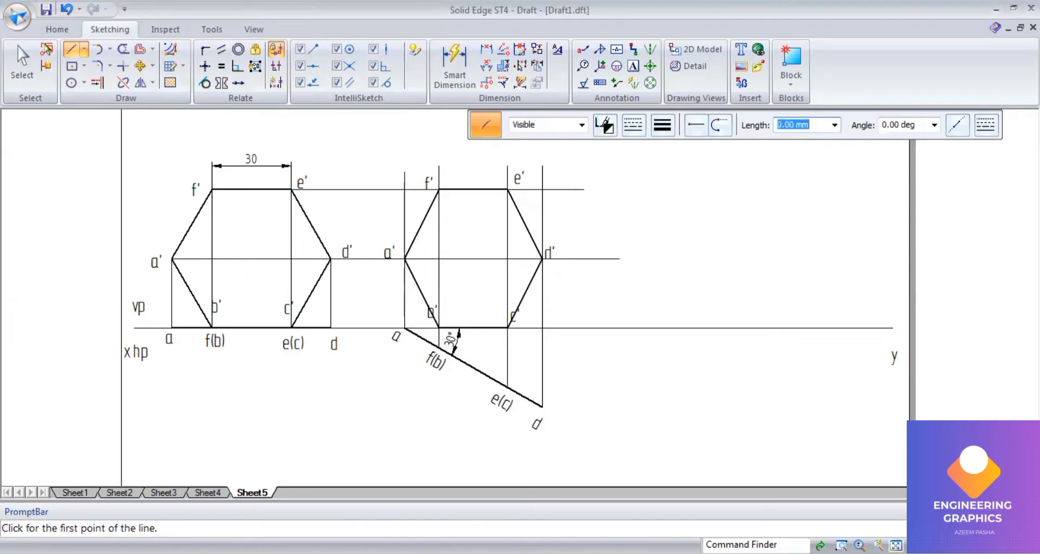
# - Zoom out and compare the drawing against the reference solution PDF
pyautogui.scroll(-1, 552, 374)
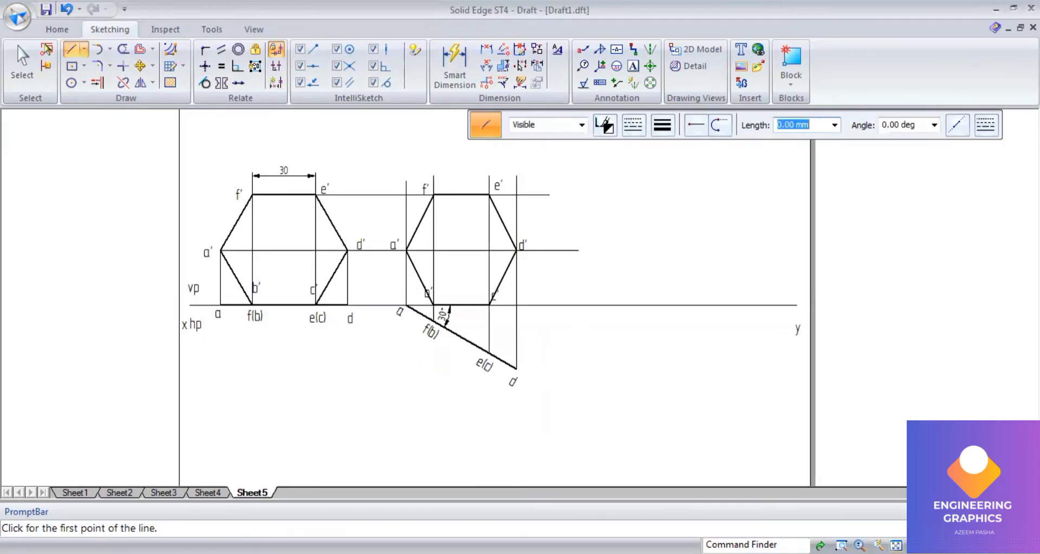
pyautogui.hotkey('alt', 'Tab')
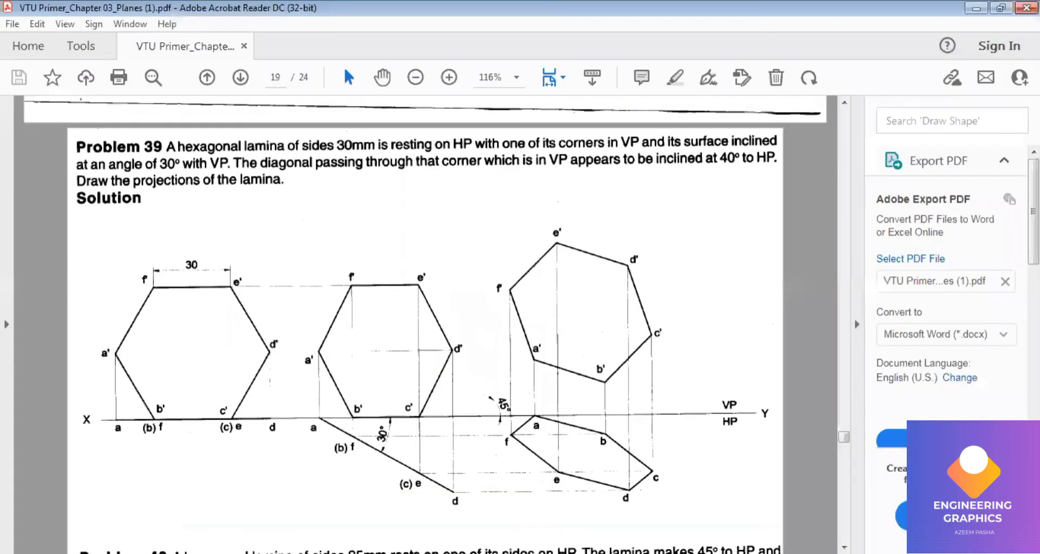
pyautogui.hotkey('alt', 'Tab')
# - Draw a thin 0.13 mm line rising from the xy line at 45°
pyautogui.click(657, 127)
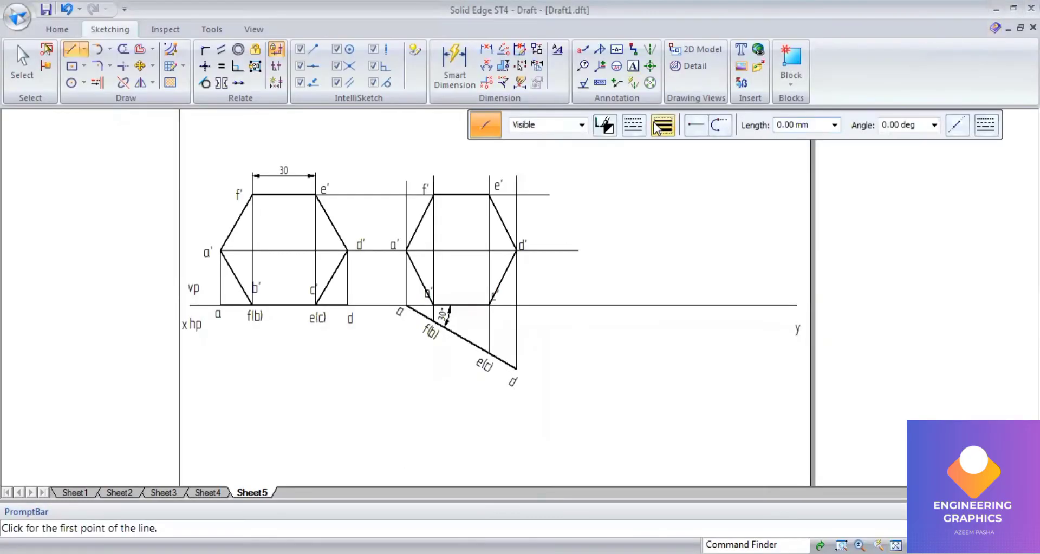
pyautogui.click(669, 146)
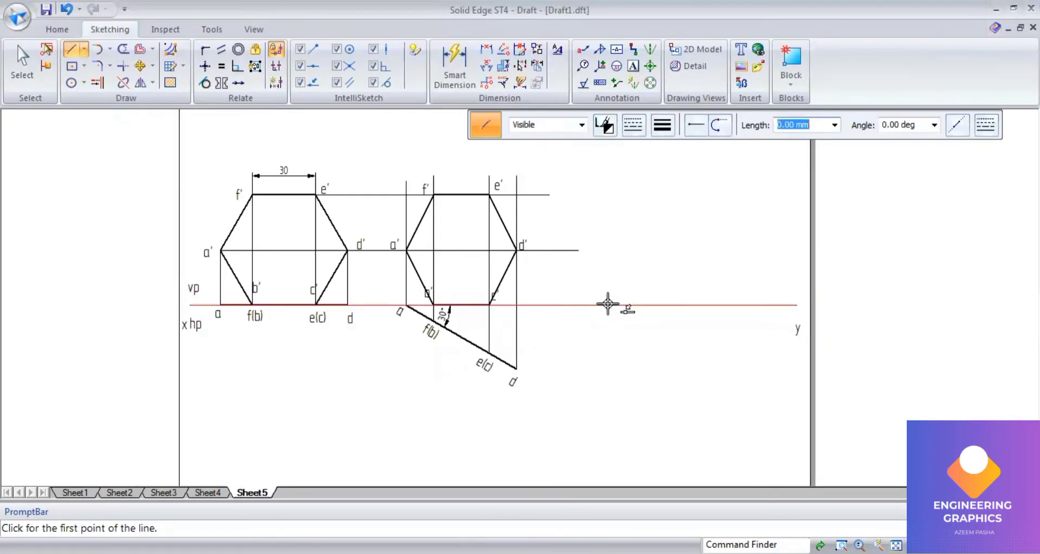
pyautogui.click(609, 304)
pyautogui.click(914, 125)
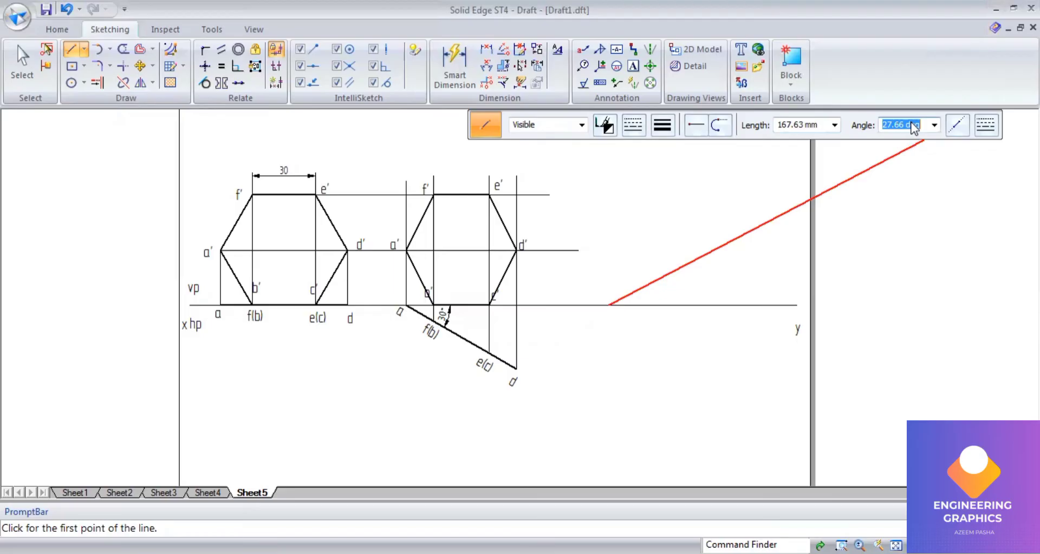
pyautogui.write('45')
pyautogui.press('Return')
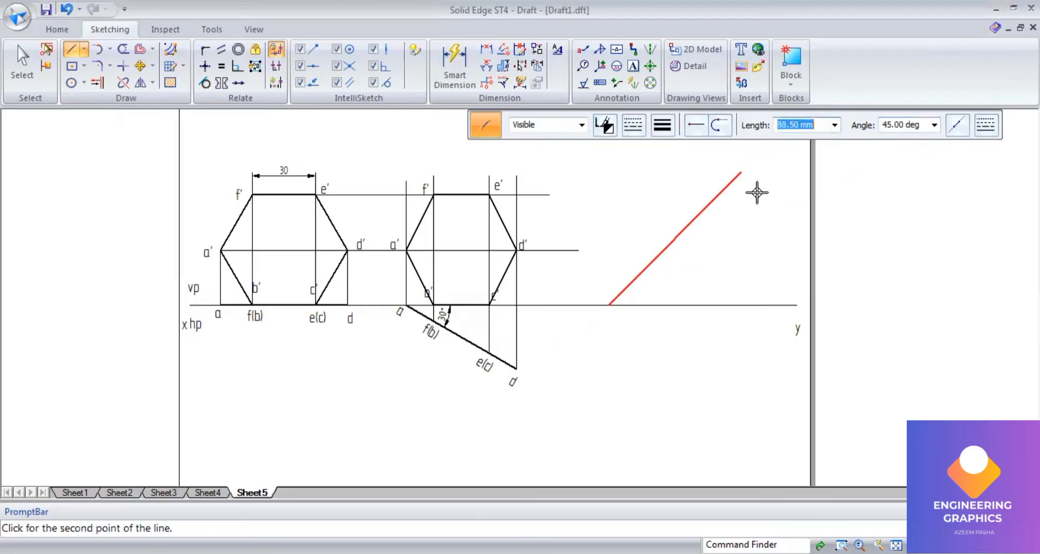
pyautogui.click(753, 194)
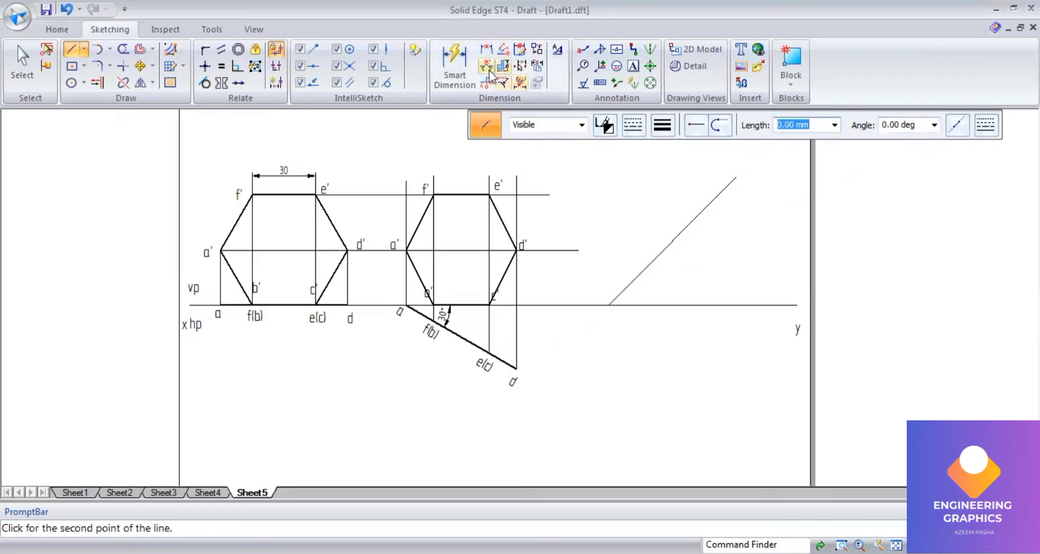
# - Add a 45° angle dimension between the xy line and the inclined line
pyautogui.click(486, 66)
pyautogui.click(635, 284)
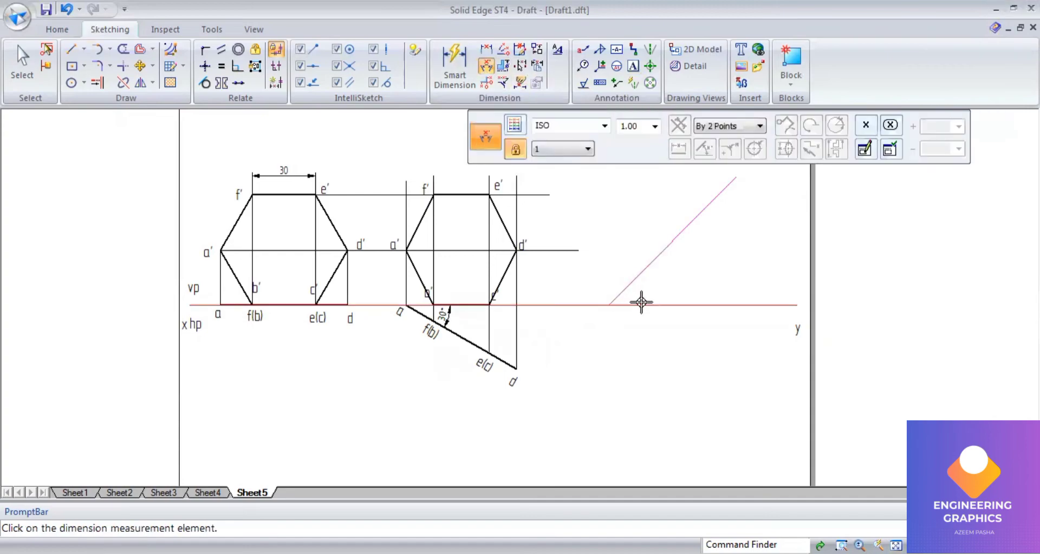
pyautogui.click(643, 304)
pyautogui.click(645, 287)
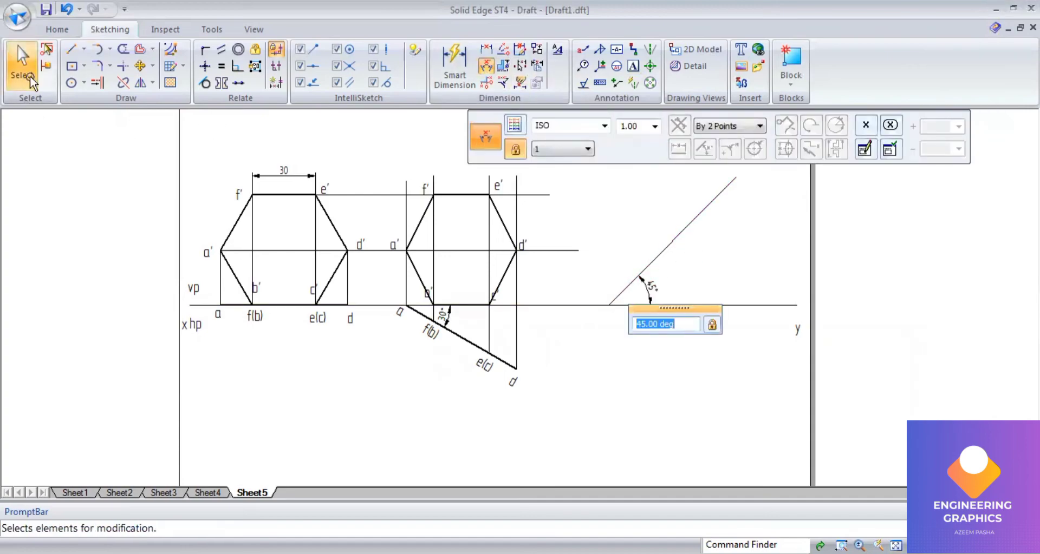
# - Copy the right elevation hexagon from a' to the foot of the 45° line
pyautogui.click(24, 73)
pyautogui.moveTo(364, 150); pyautogui.dragTo(545, 303)
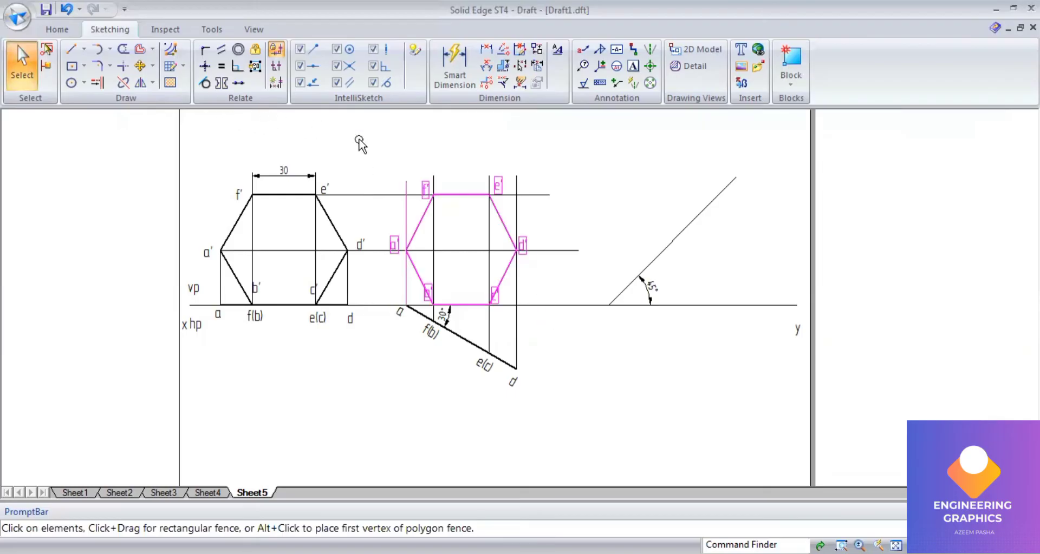
pyautogui.moveTo(392, 161); pyautogui.dragTo(537, 312)
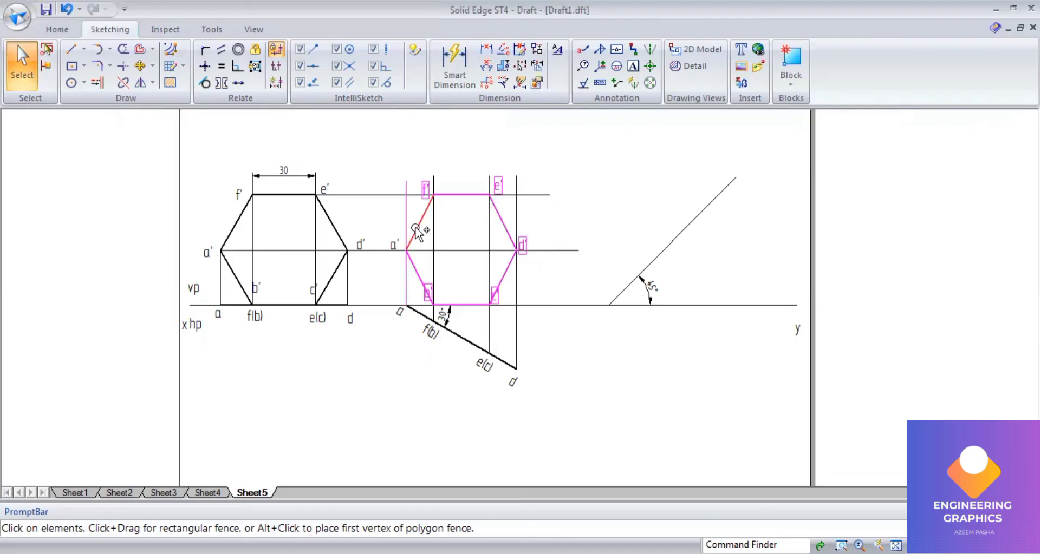
pyautogui.click(139, 65)
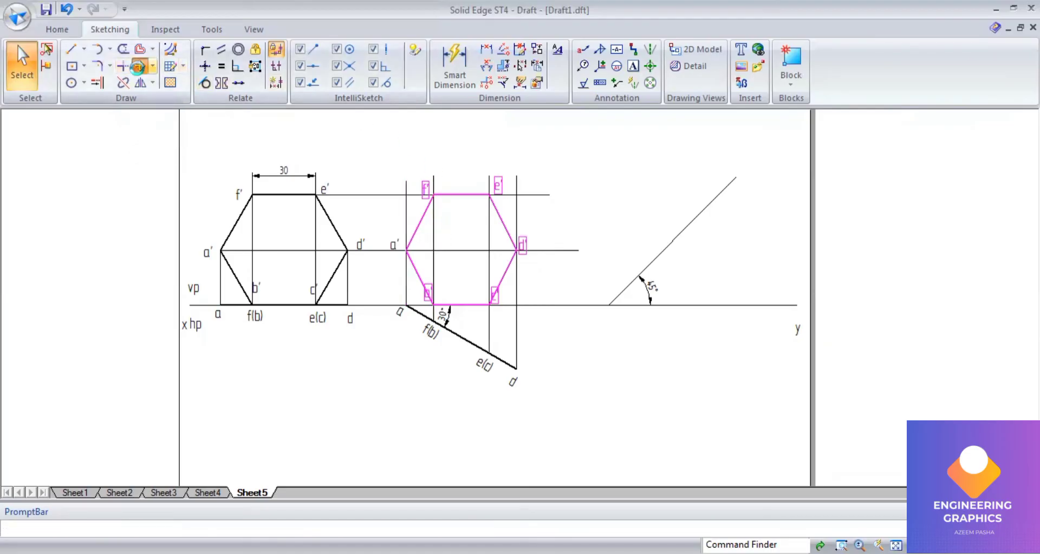
pyautogui.click(408, 250)
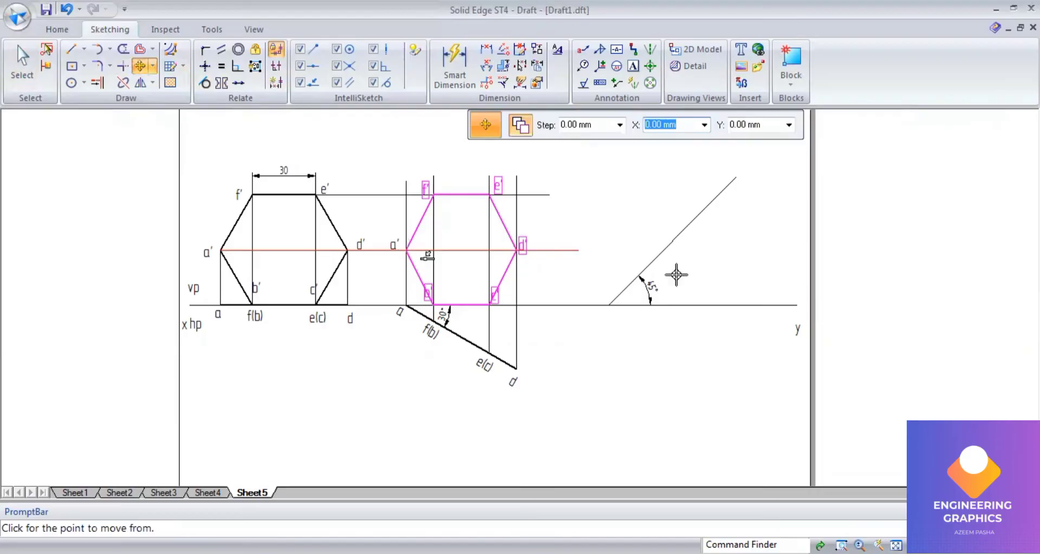
pyautogui.click(640, 279)
# - Rotate the copy about a' so its a'd' diagonal lies on the 45° line
pyautogui.click(154, 65)
pyautogui.click(158, 100)
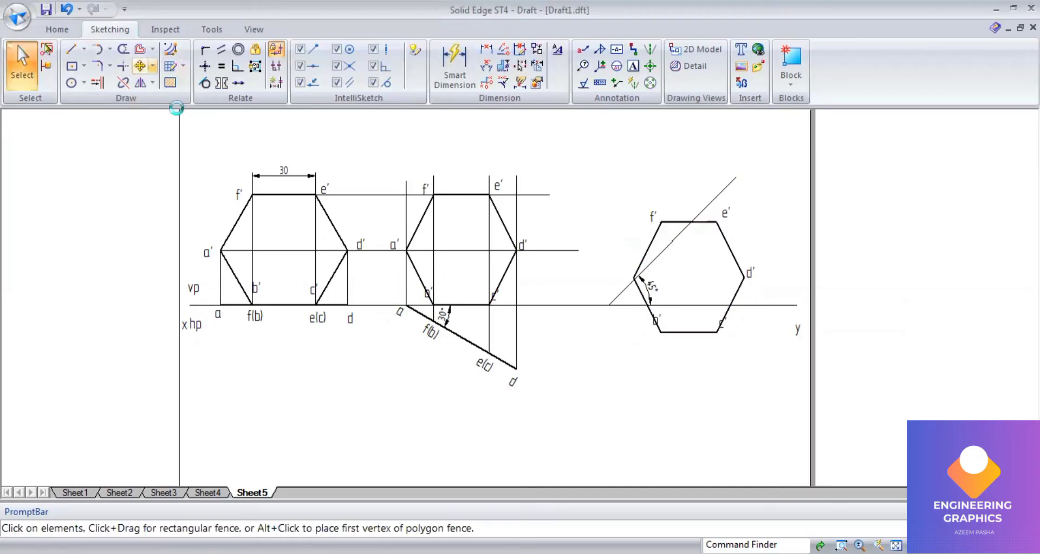
pyautogui.click(635, 279)
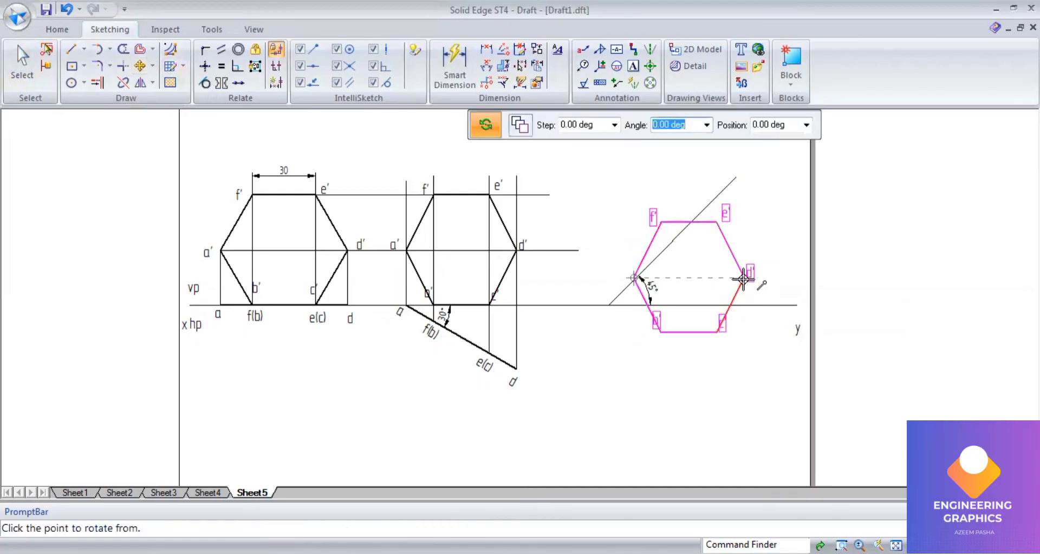
pyautogui.click(743, 278)
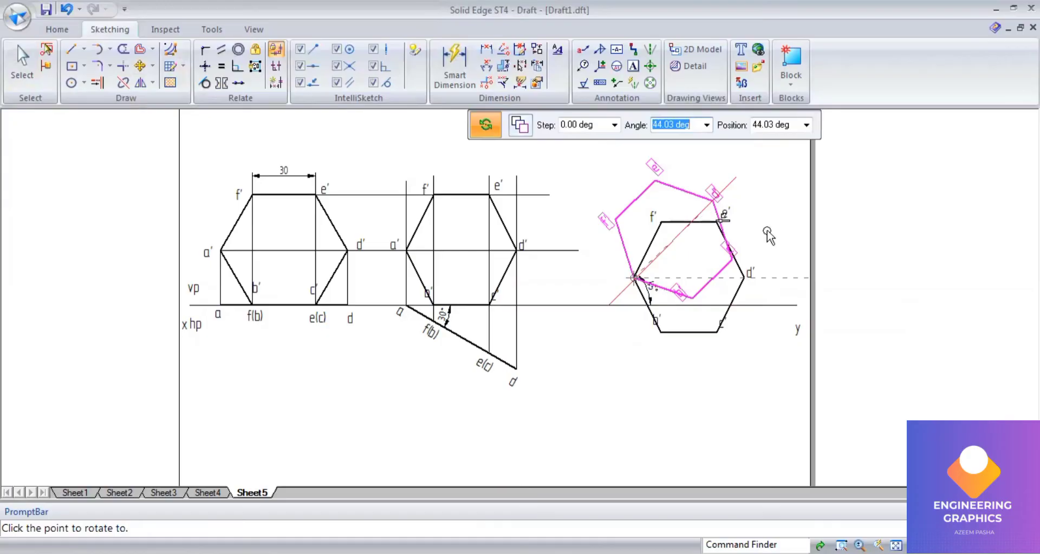
pyautogui.click(633, 66)
# - Label vertex a' of the tilted hexagon
pyautogui.click(615, 265)
pyautogui.write("a'")
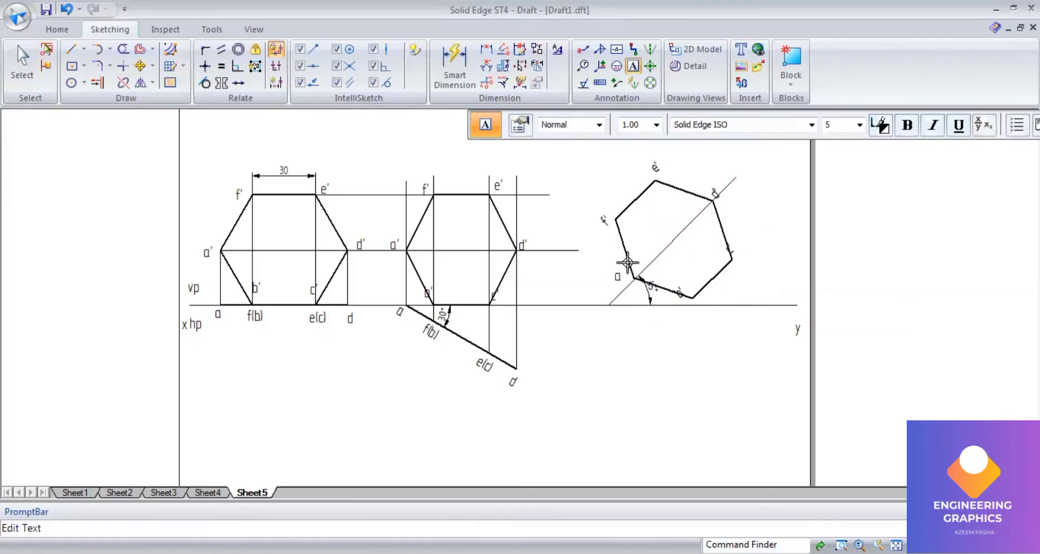
pyautogui.click(84, 48)
pyautogui.click(246, 102)
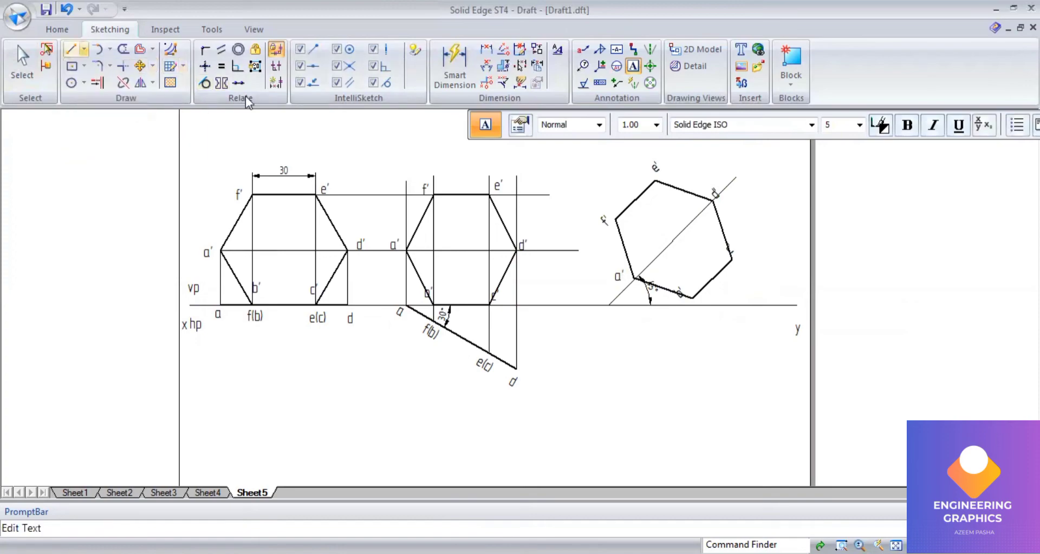
pyautogui.click(665, 128)
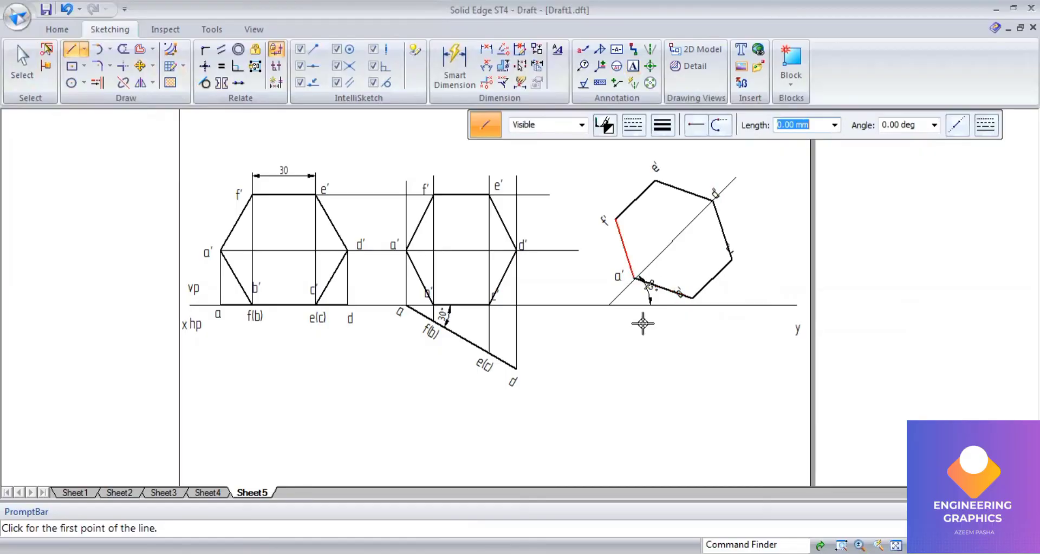
# - Drop vertical projectors from the tilted hexagon's corners to below the xy line
pyautogui.click(634, 278)
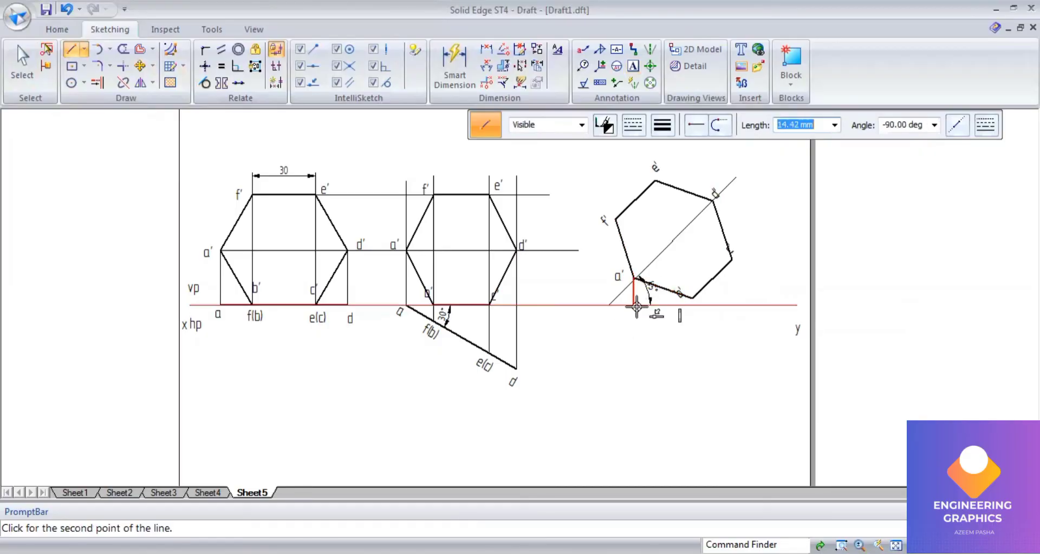
pyautogui.click(613, 219)
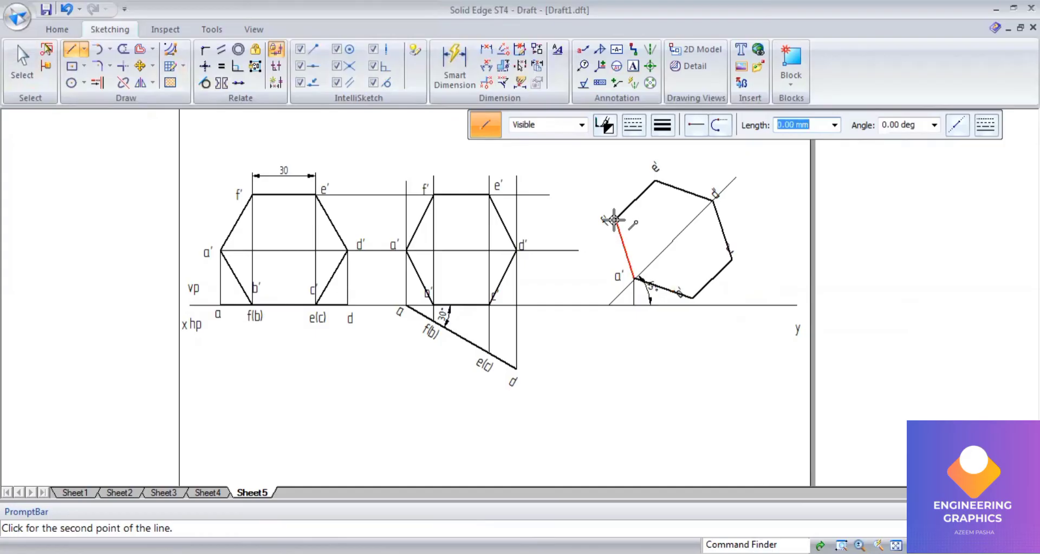
pyautogui.click(615, 387)
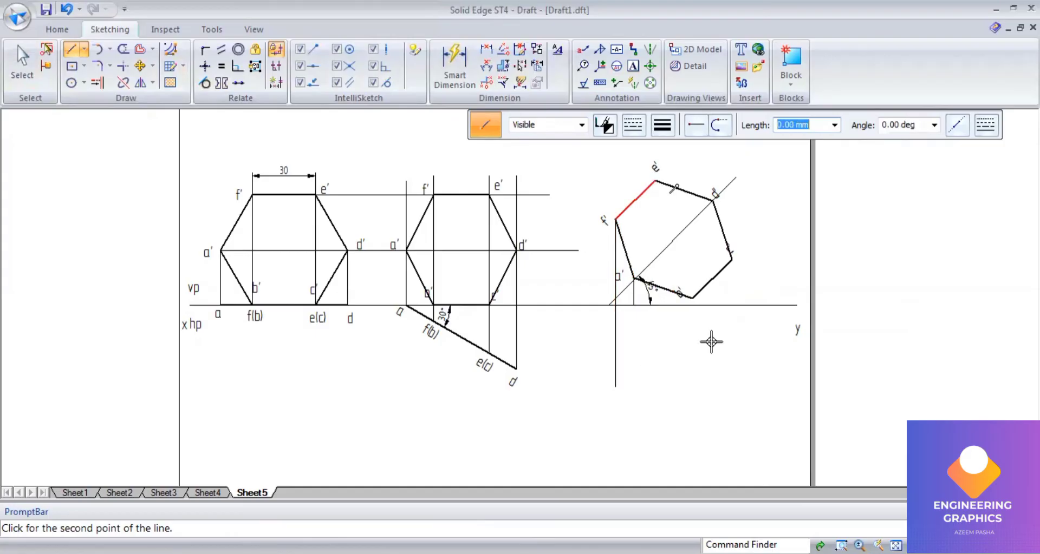
pyautogui.click(652, 418)
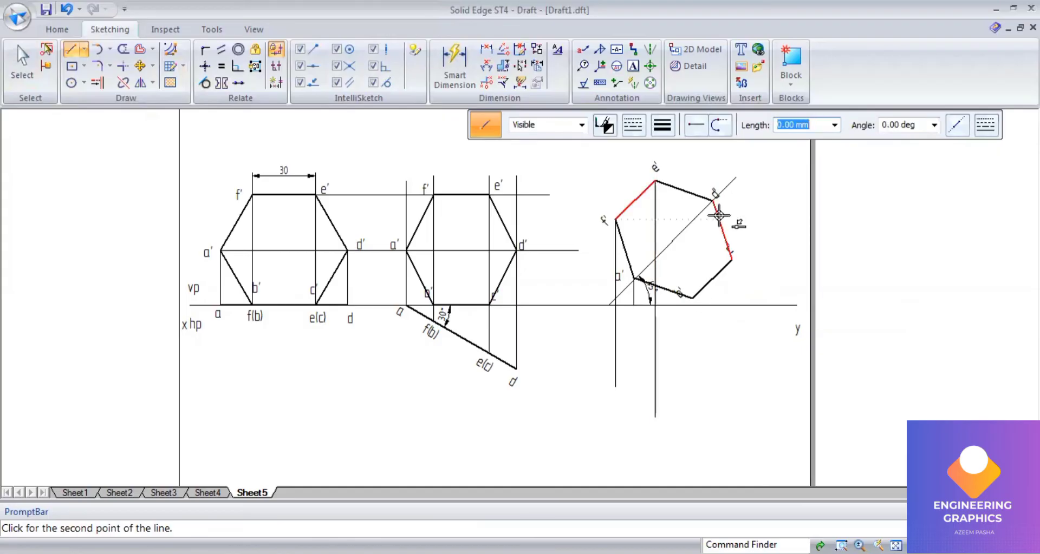
pyautogui.click(714, 427)
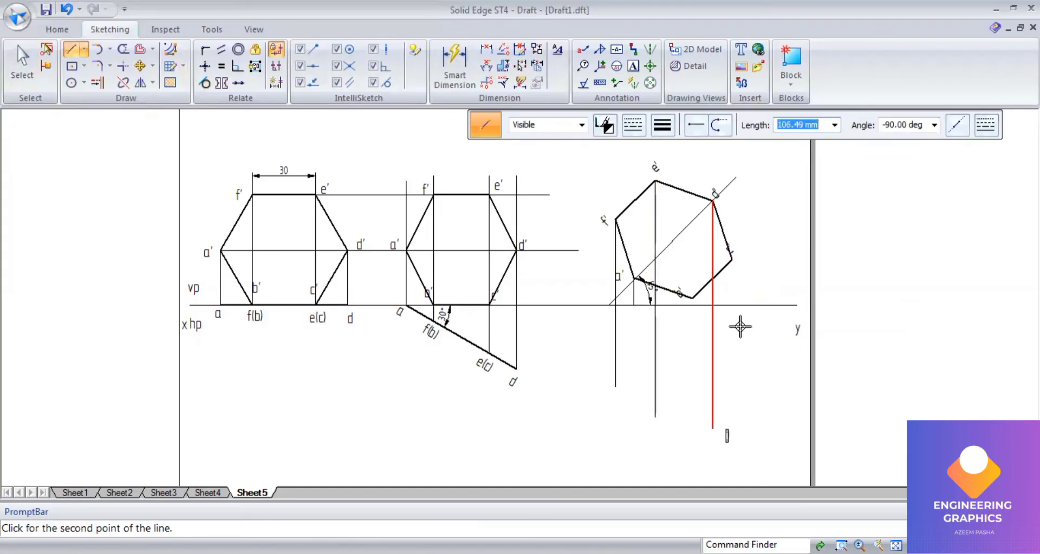
pyautogui.click(732, 262)
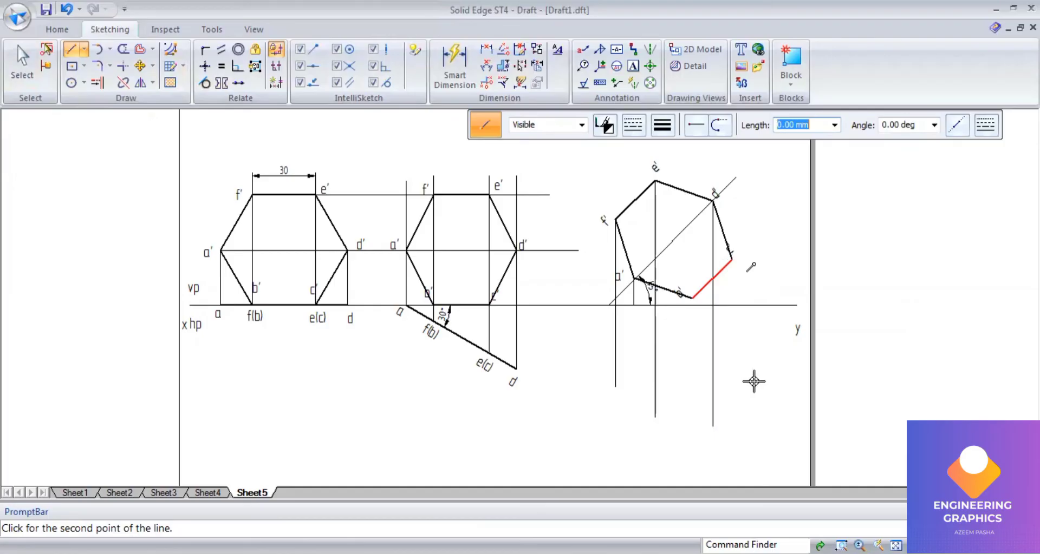
pyautogui.click(732, 427)
pyautogui.click(690, 297)
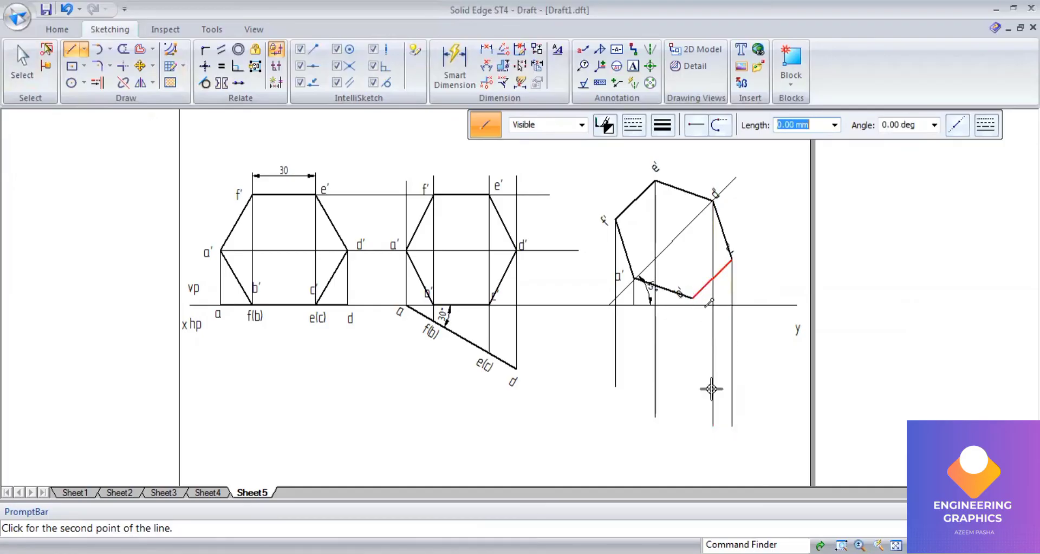
pyautogui.click(690, 426)
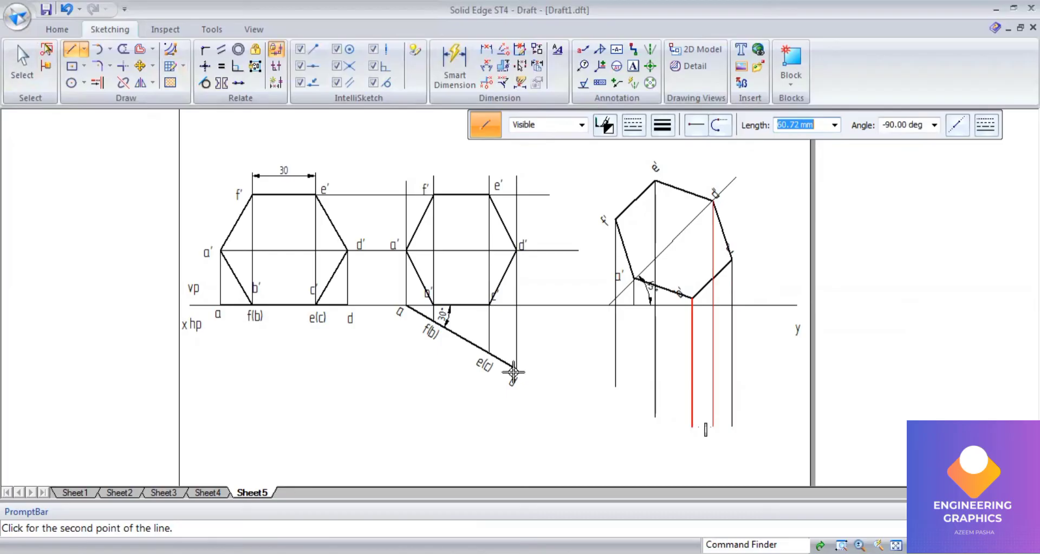
# - Draw horizontal projectors to the right from d, e(c) and f(b)
pyautogui.click(515, 370)
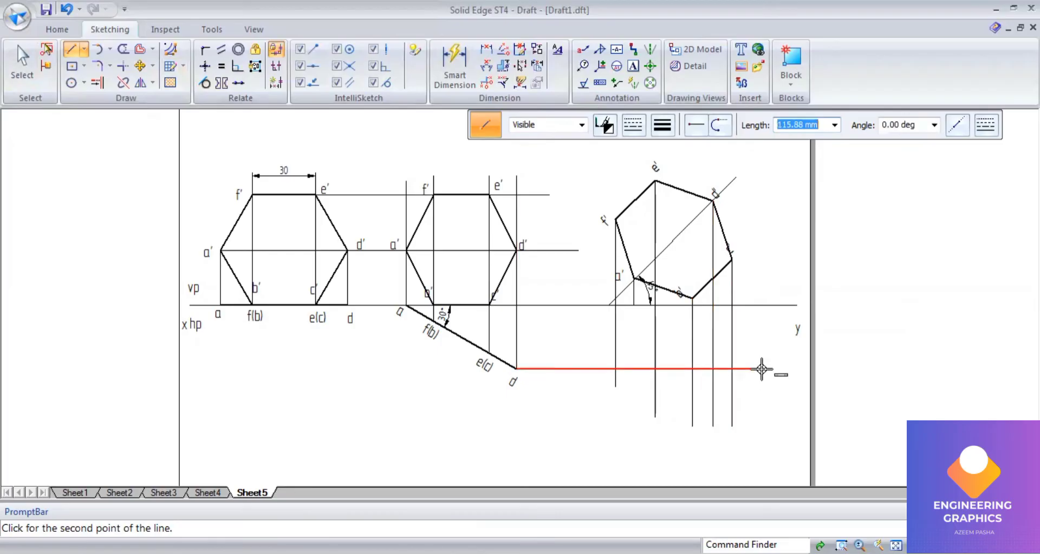
pyautogui.click(761, 369)
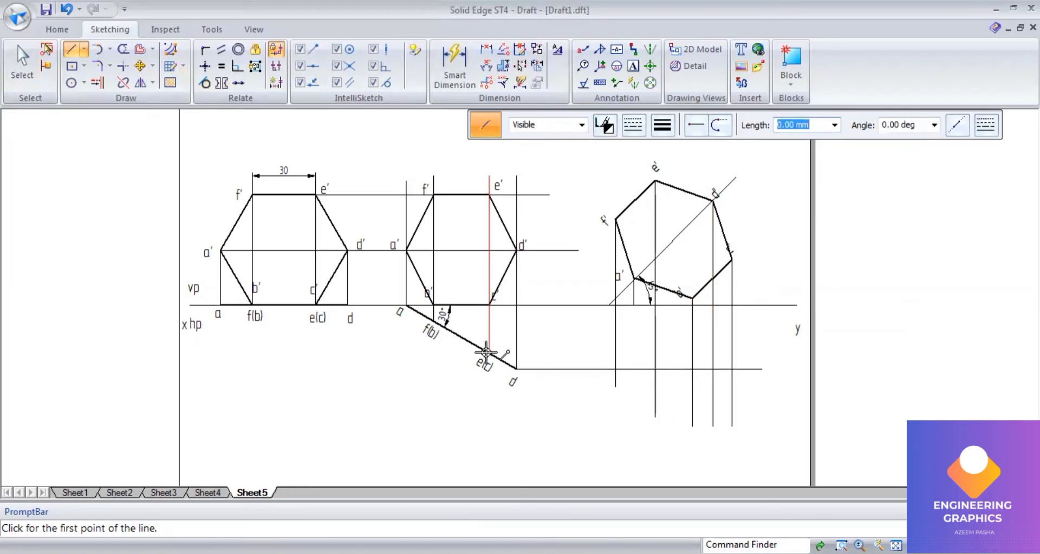
pyautogui.click(486, 353)
pyautogui.click(769, 353)
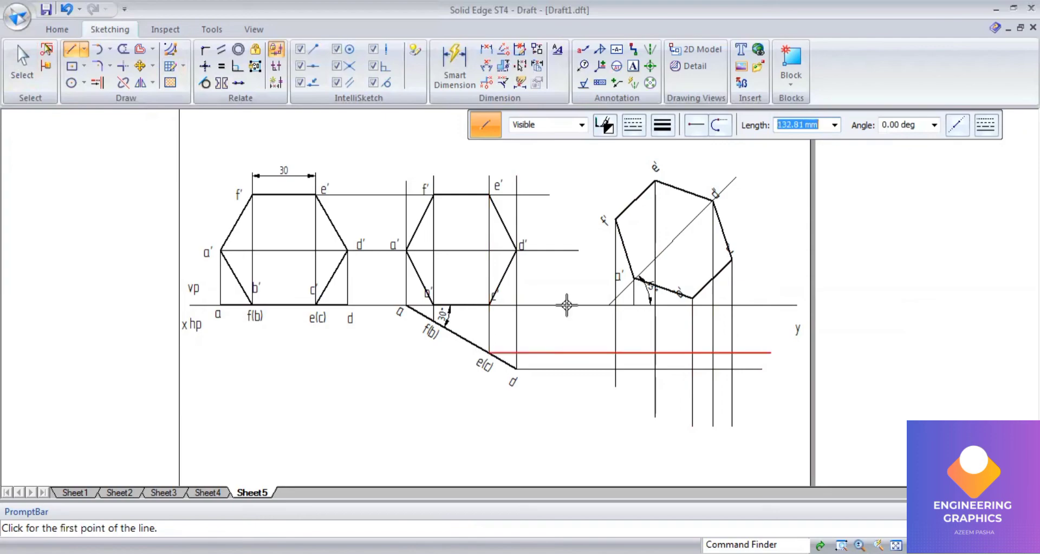
pyautogui.click(431, 324)
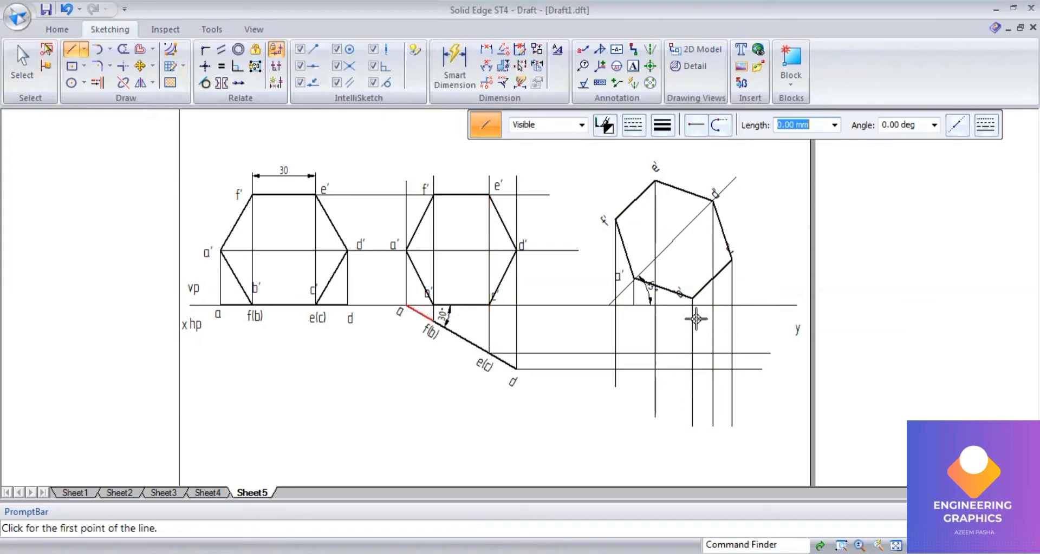
# - Finish the f(b) projector and letter point a below a'
pyautogui.click(768, 321)
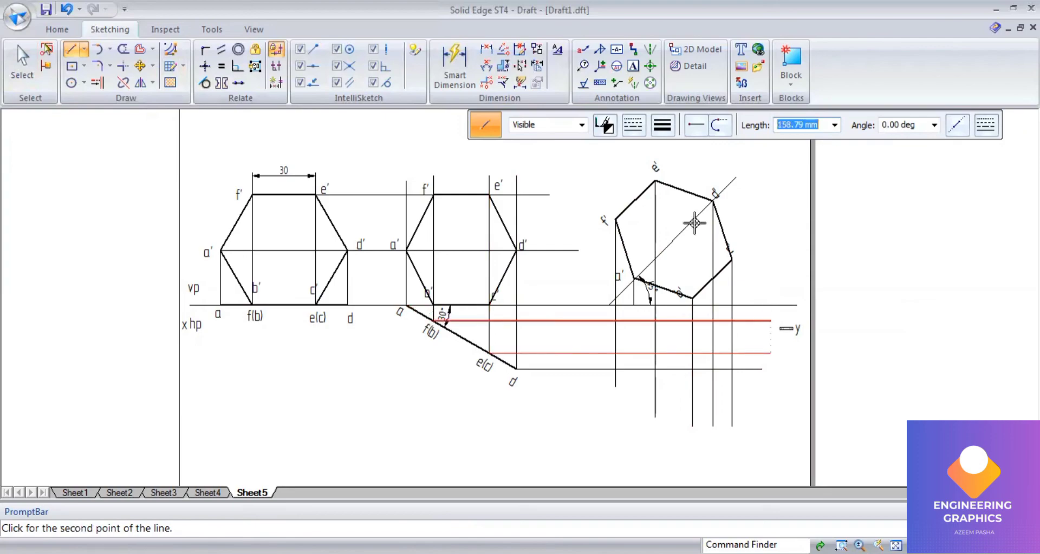
pyautogui.click(633, 66)
pyautogui.scroll(1, 708, 292)
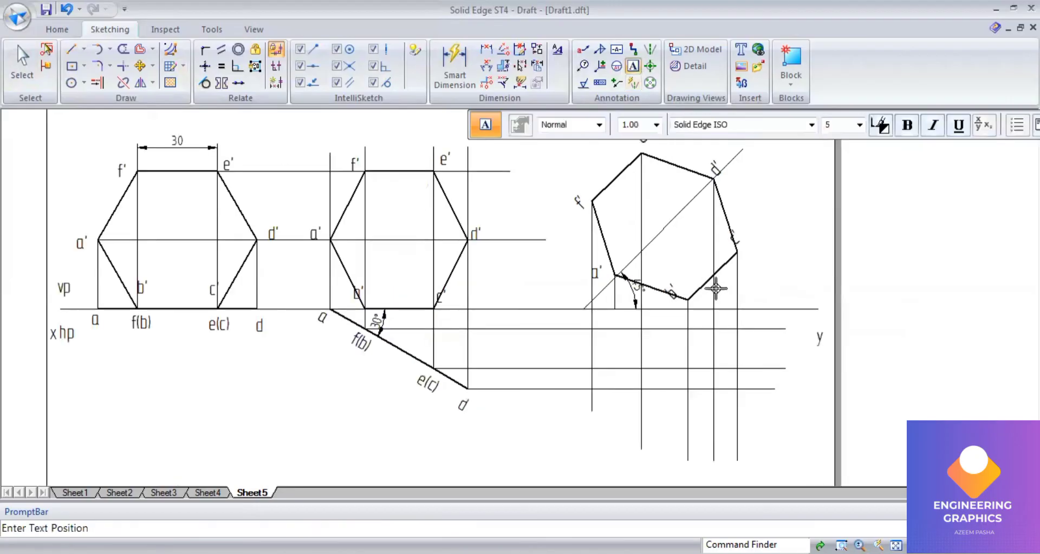
pyautogui.click(606, 310)
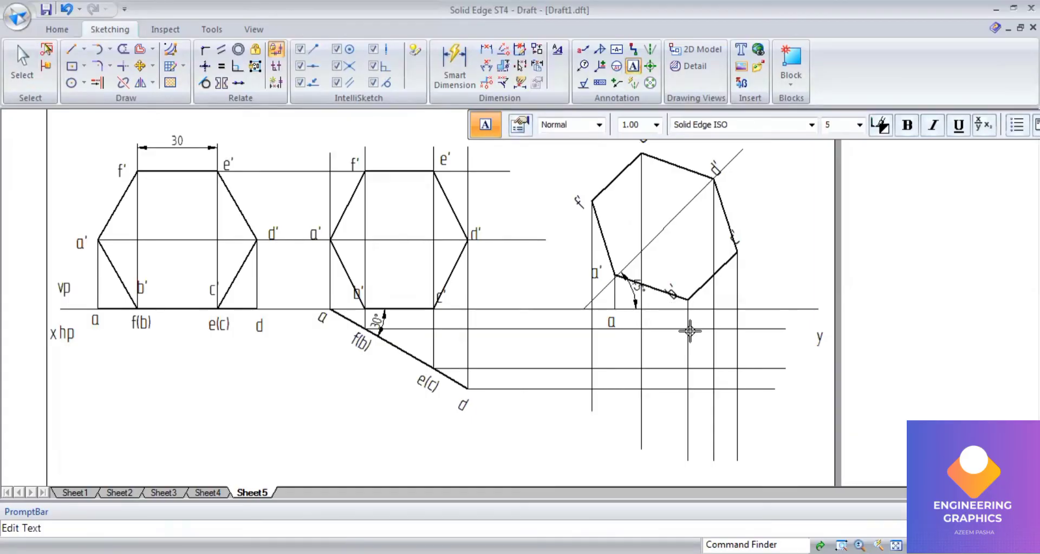
pyautogui.click(688, 331)
# - Letter the remaining top-view intersections d, c, d, e and f
pyautogui.click(693, 333)
pyautogui.write('d')
pyautogui.click(740, 352)
pyautogui.write('c')
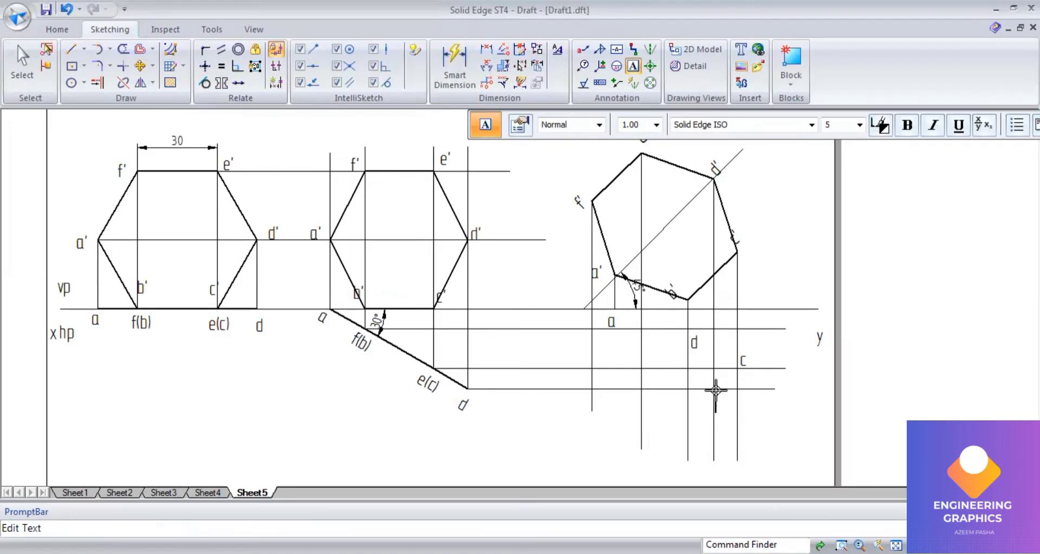
pyautogui.click(715, 390)
pyautogui.write('d')
pyautogui.click(640, 396)
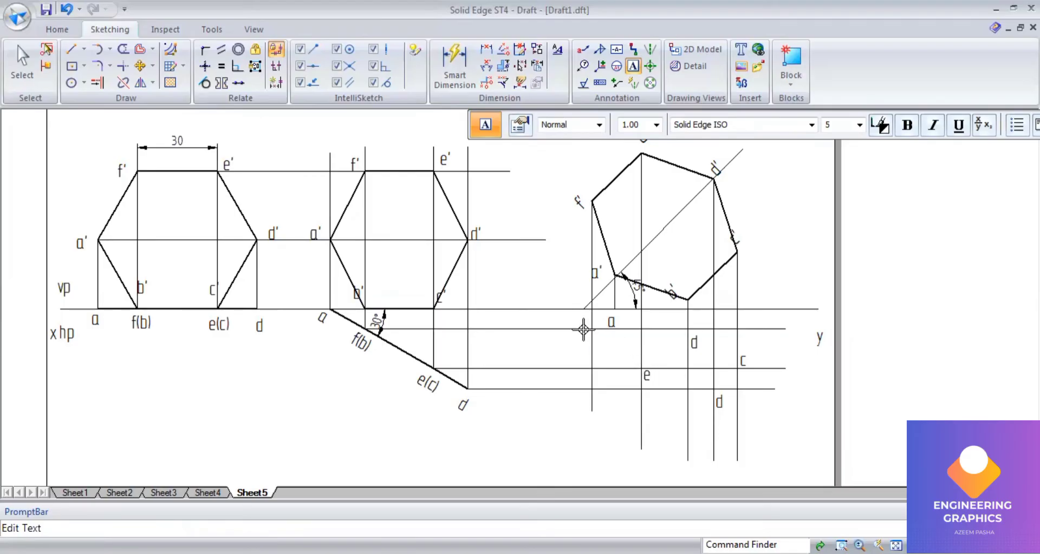
pyautogui.click(583, 330)
# - Delete the misplaced second d label from the top view
pyautogui.click(71, 49)
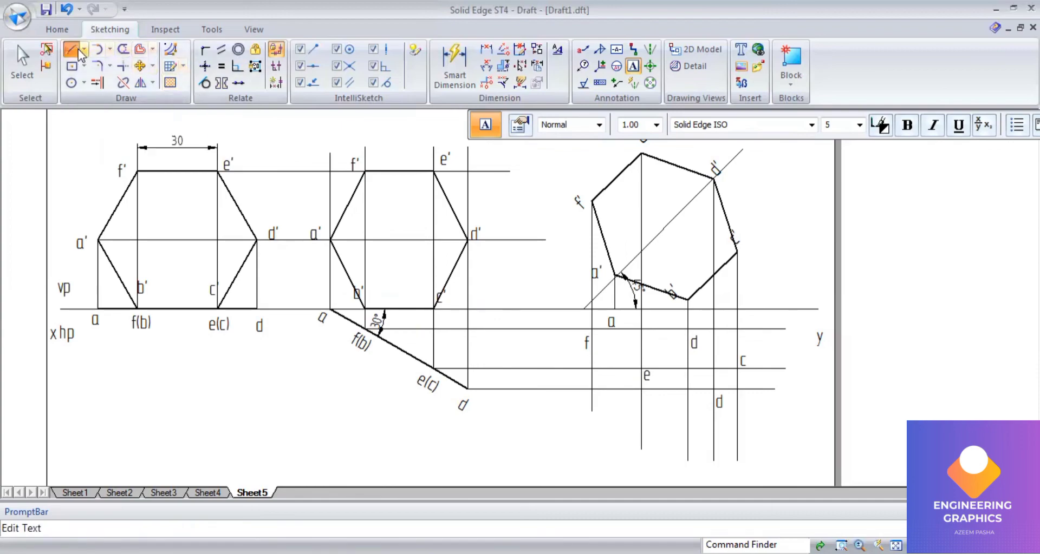
pyautogui.click(664, 120)
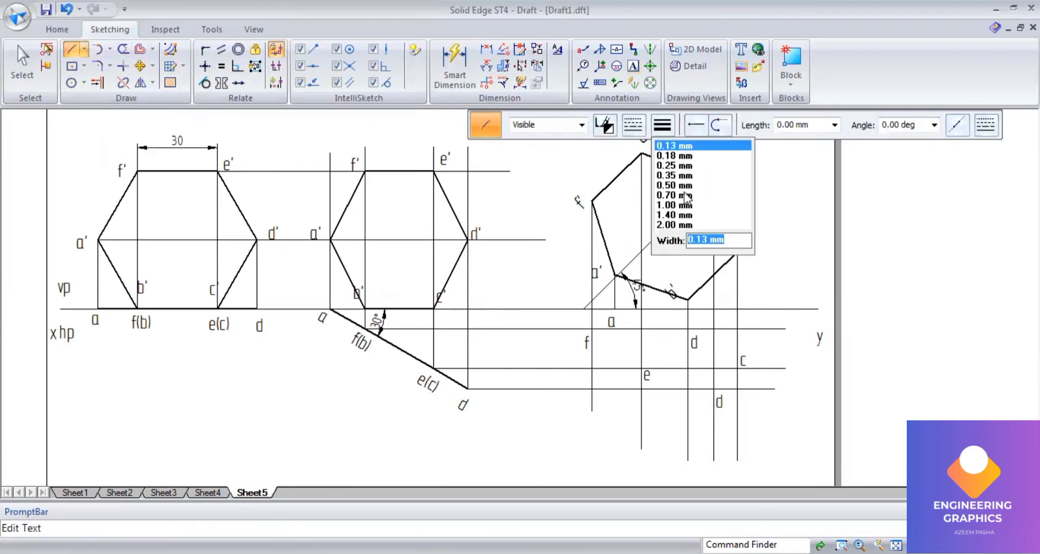
pyautogui.click(617, 289)
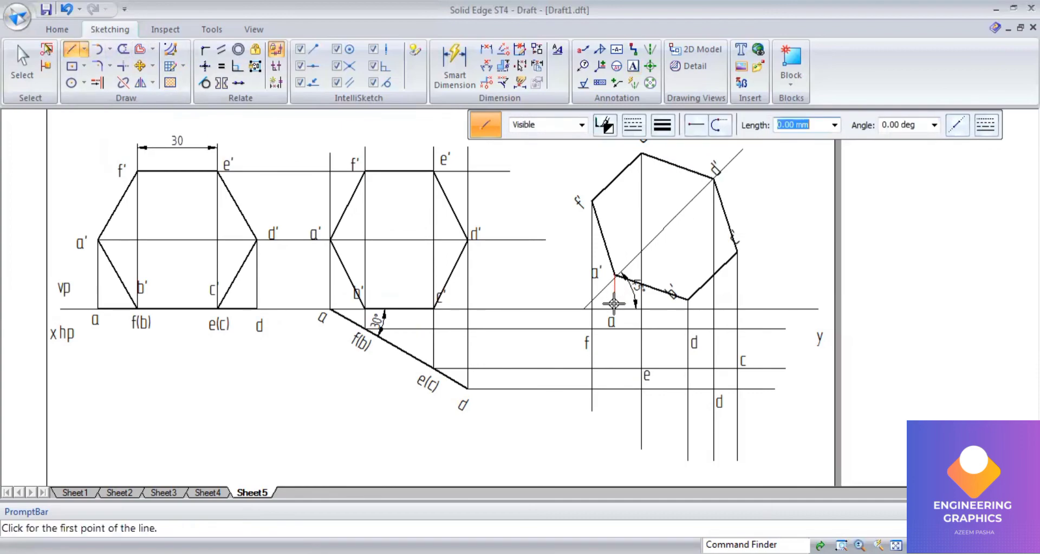
pyautogui.click(614, 306)
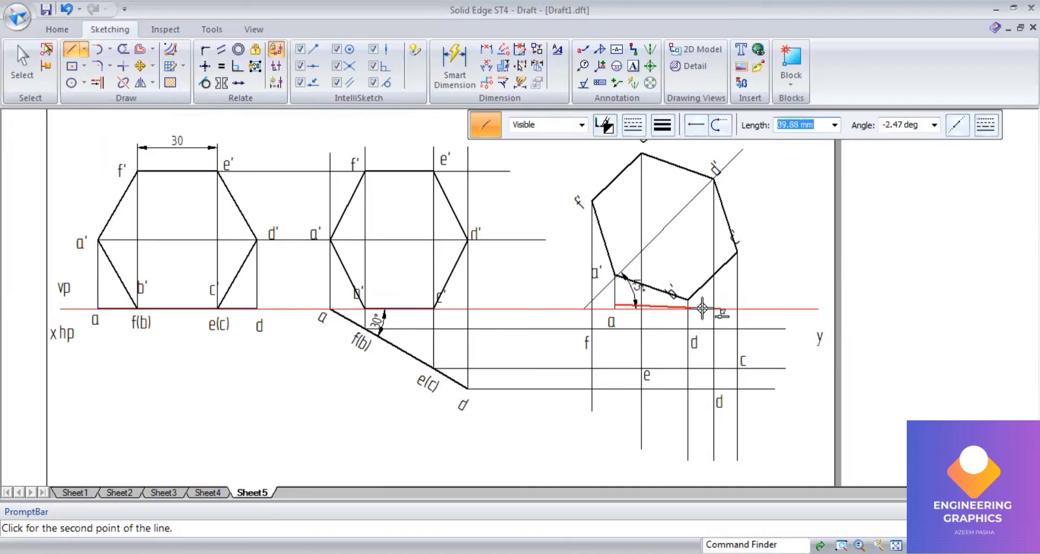
pyautogui.click(24, 64)
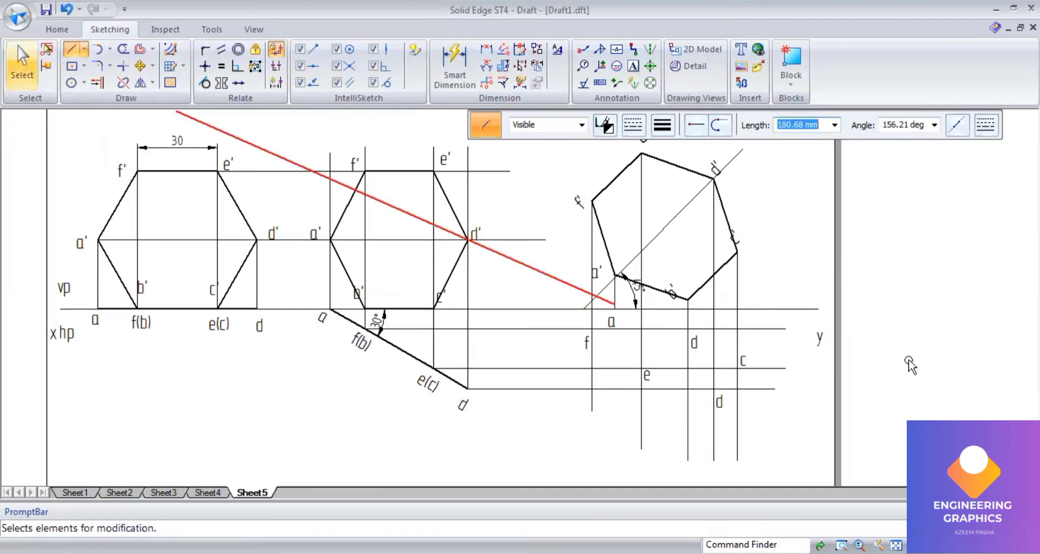
pyautogui.click(699, 344)
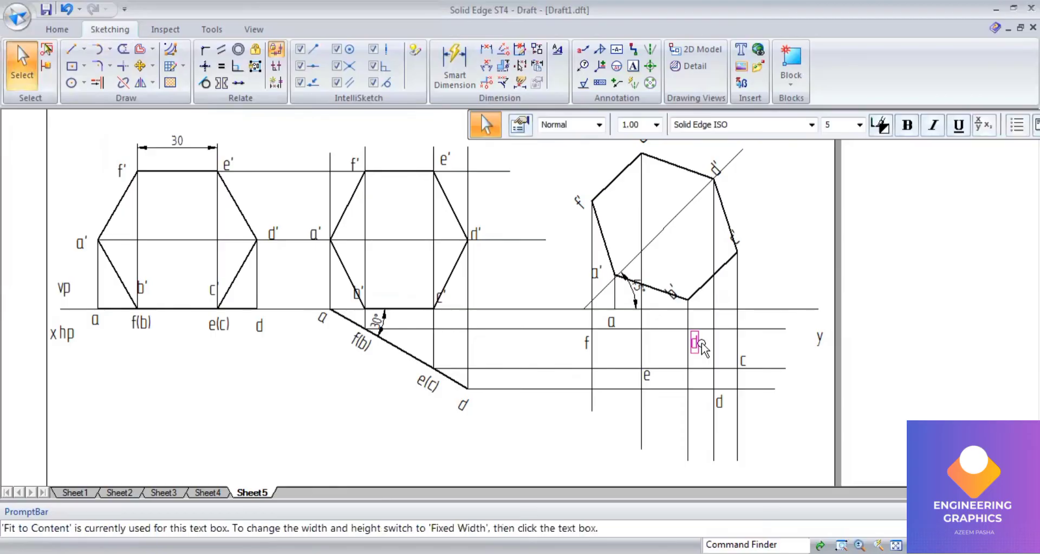
pyautogui.press('Delete')
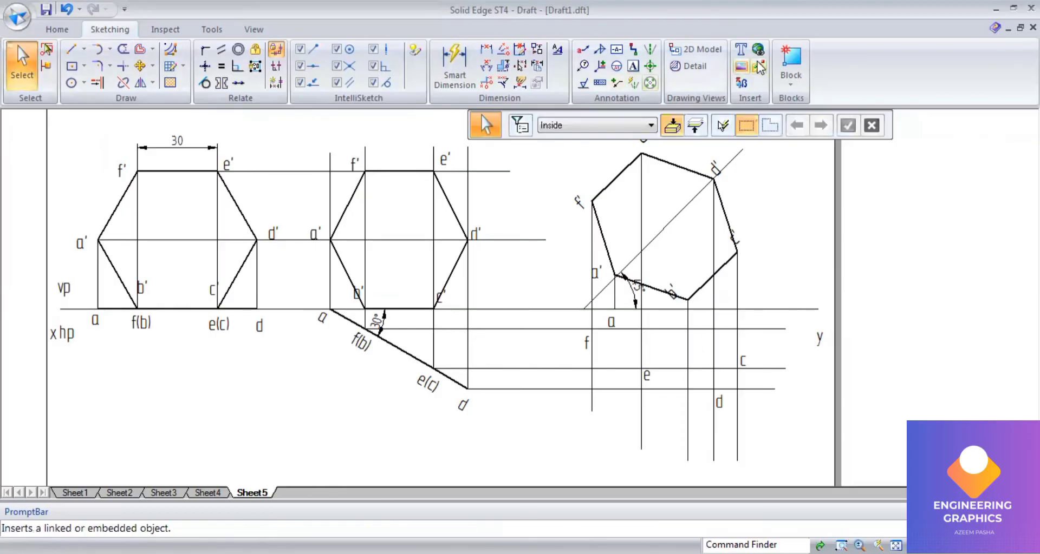
# - Place the letter b at that projector intersection
pyautogui.click(639, 66)
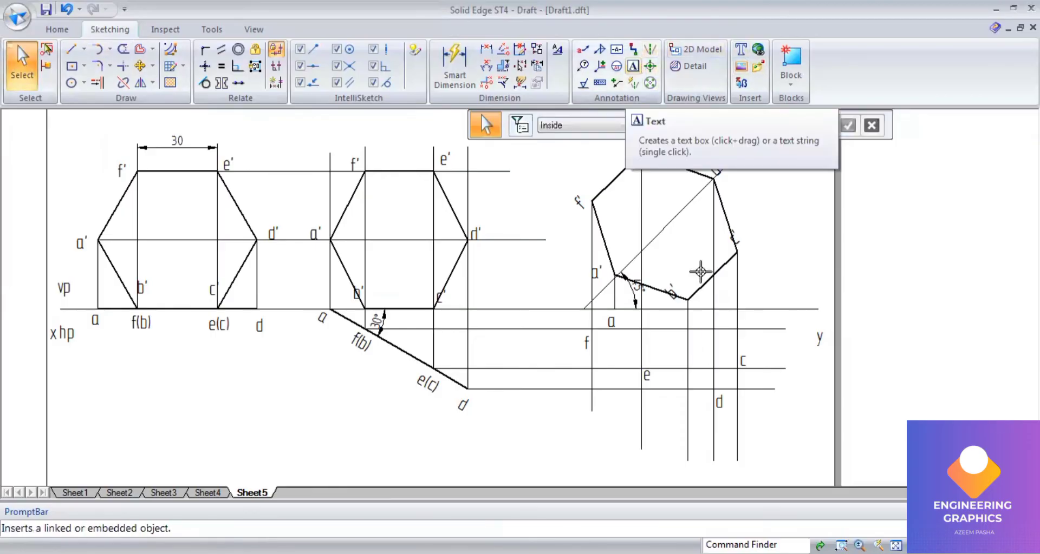
pyautogui.click(692, 333)
pyautogui.write('b')
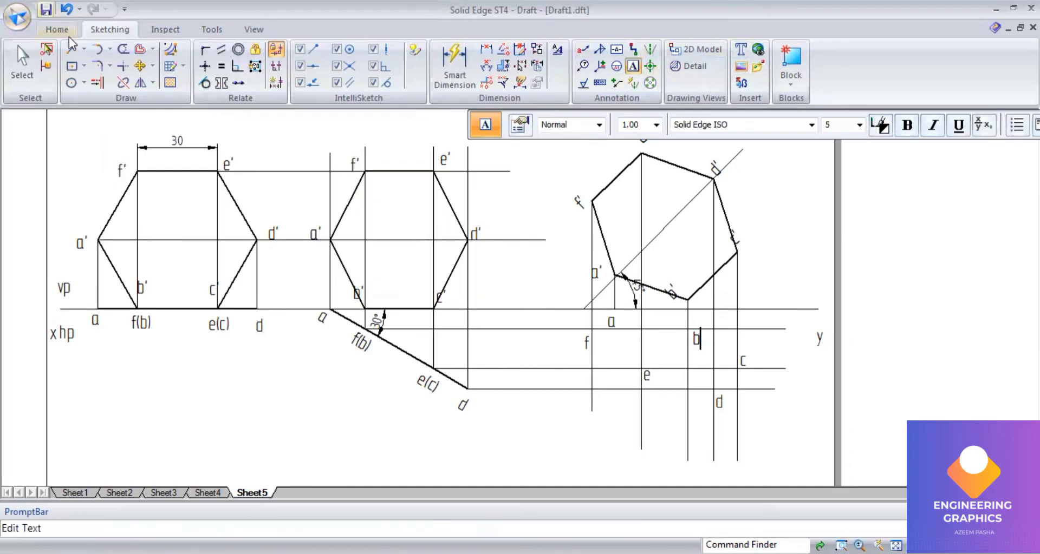
pyautogui.click(669, 127)
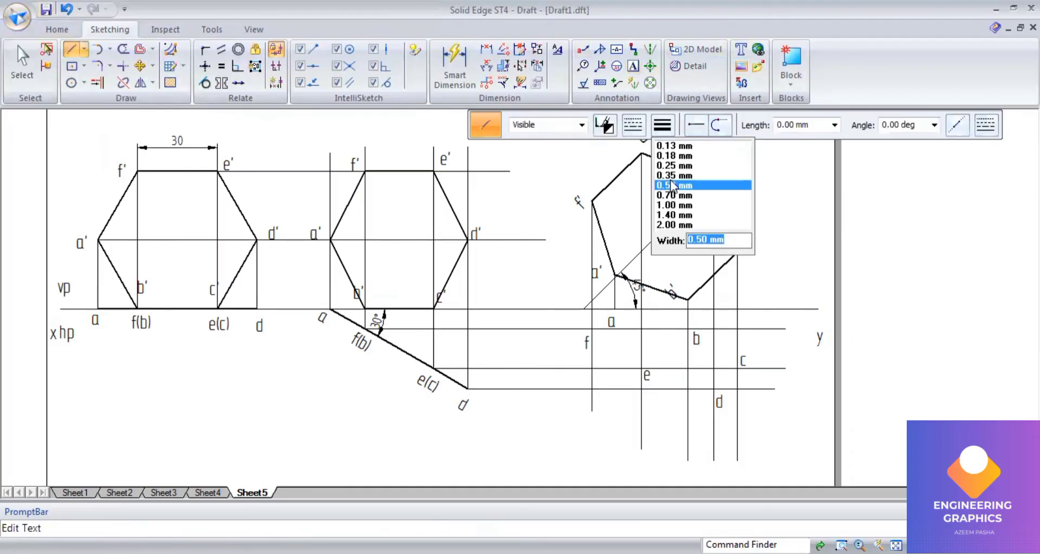
# - Draw the top-view outline through points a-b-c-d-e-f and back to a
pyautogui.click(615, 309)
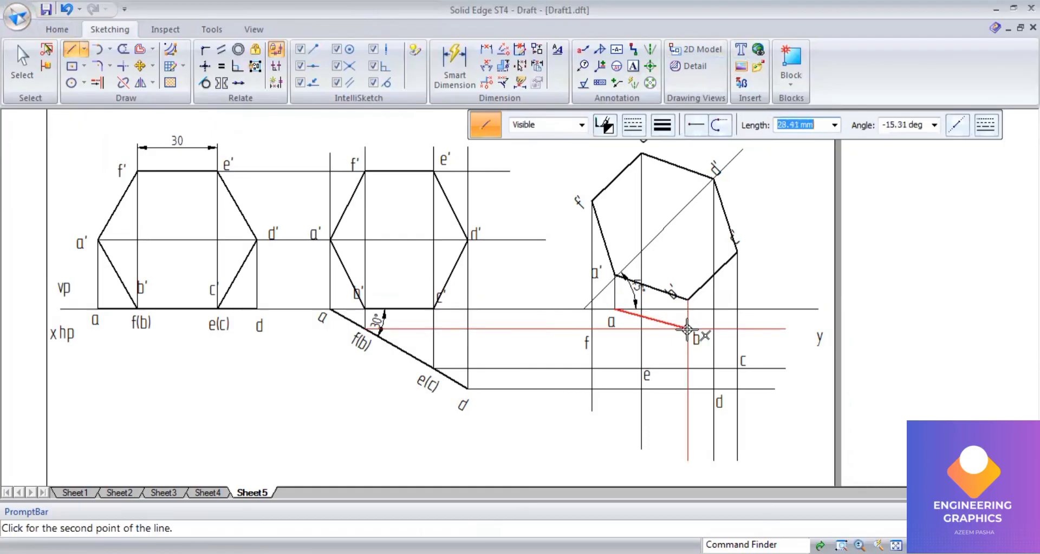
pyautogui.click(686, 328)
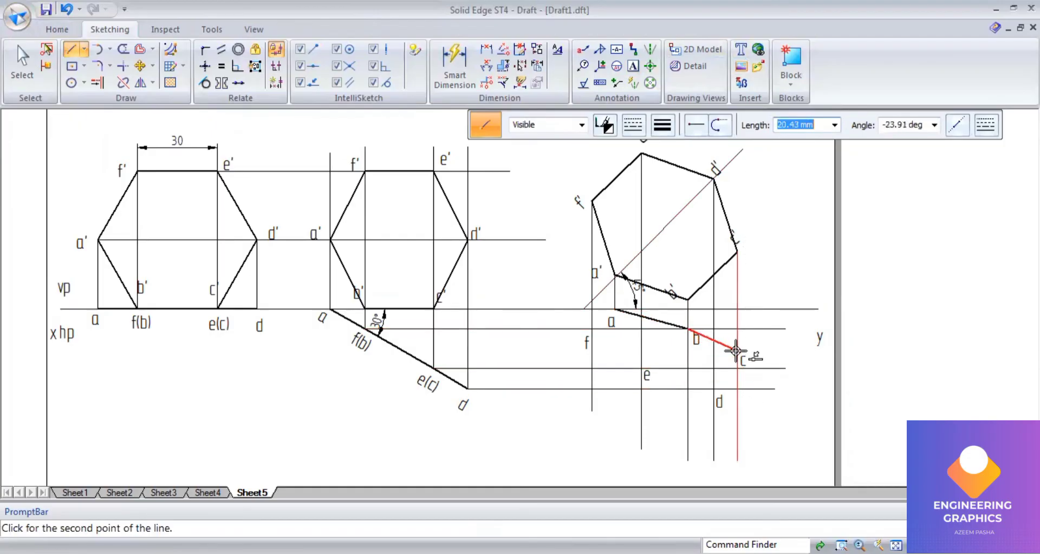
pyautogui.click(736, 367)
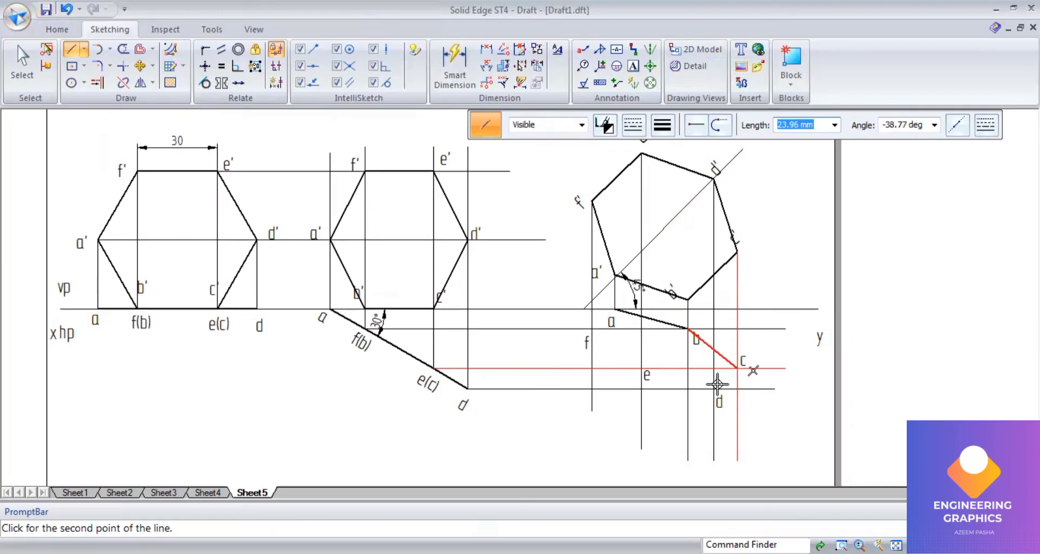
pyautogui.click(716, 384)
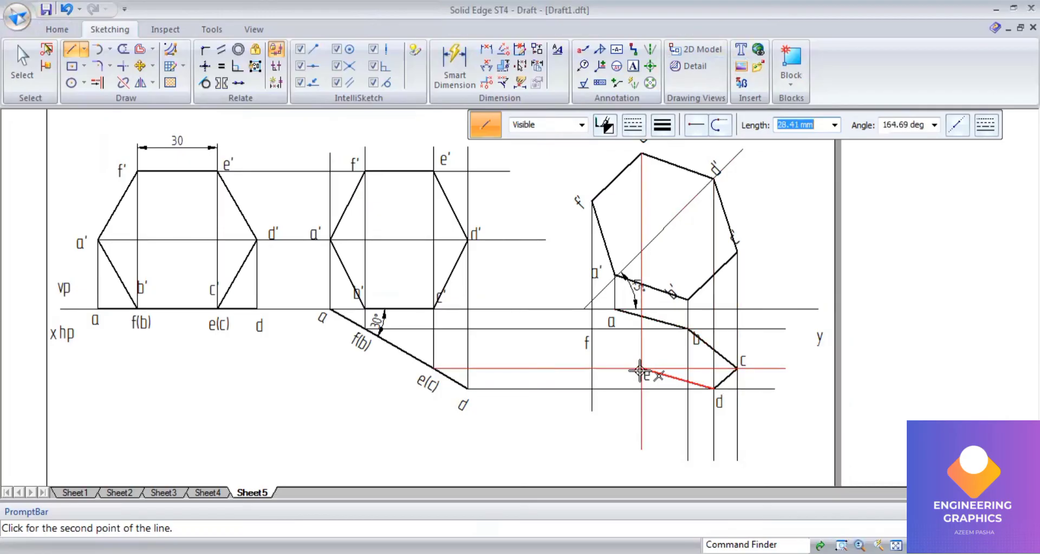
pyautogui.click(641, 369)
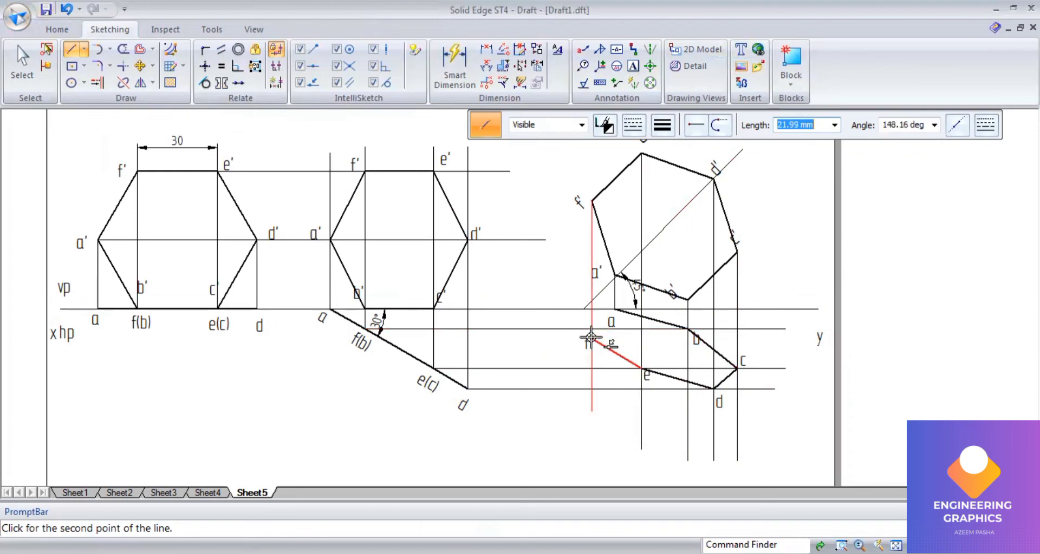
pyautogui.click(593, 328)
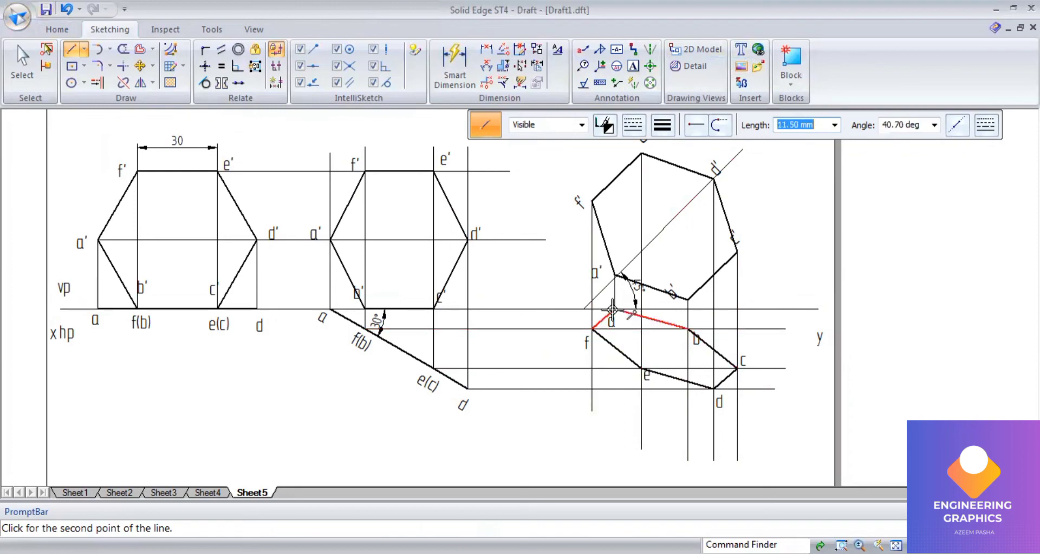
pyautogui.click(615, 310)
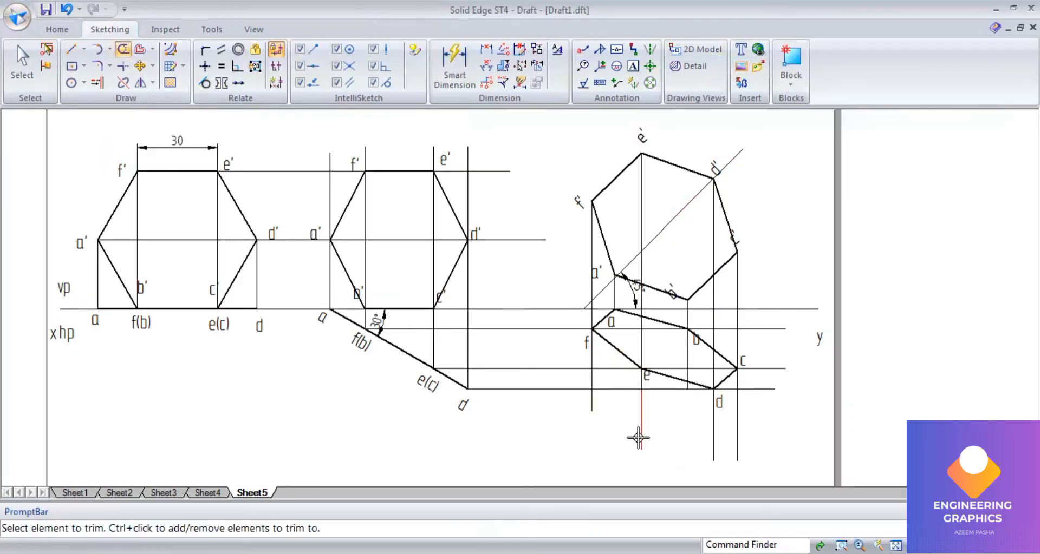
# - Trim the top-view projector overshoots below d and c and right of c
pyautogui.click(587, 397)
pyautogui.click(717, 431)
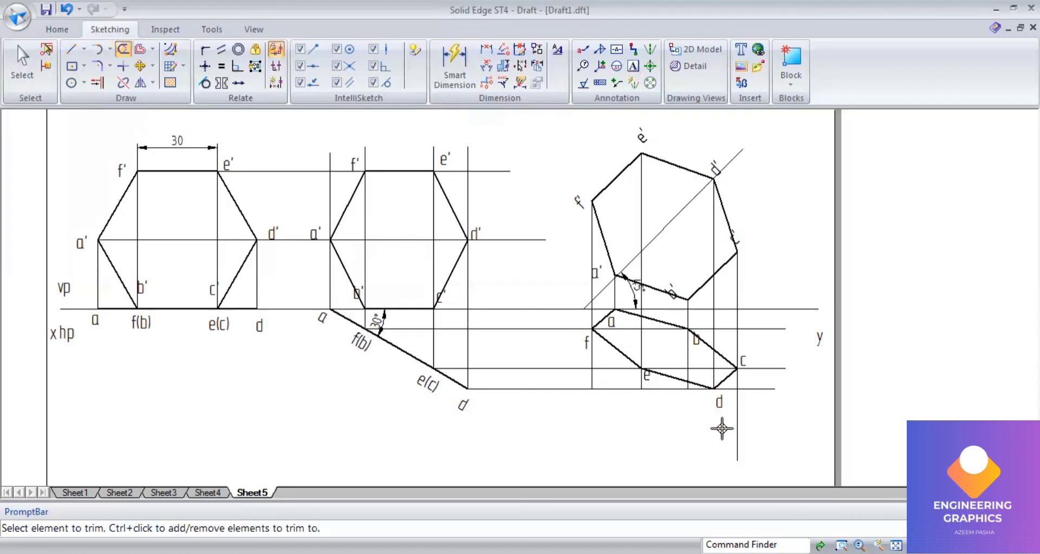
pyautogui.click(737, 423)
pyautogui.click(764, 390)
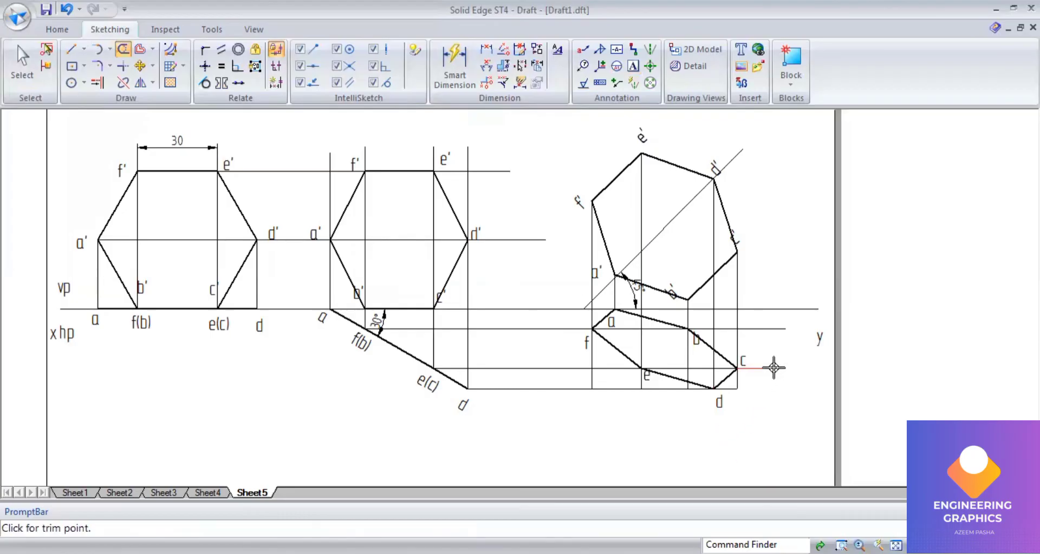
# - Trim the lines overhanging beyond d' and e' in the middle front view
pyautogui.click(490, 167)
pyautogui.click(493, 239)
pyautogui.click(477, 171)
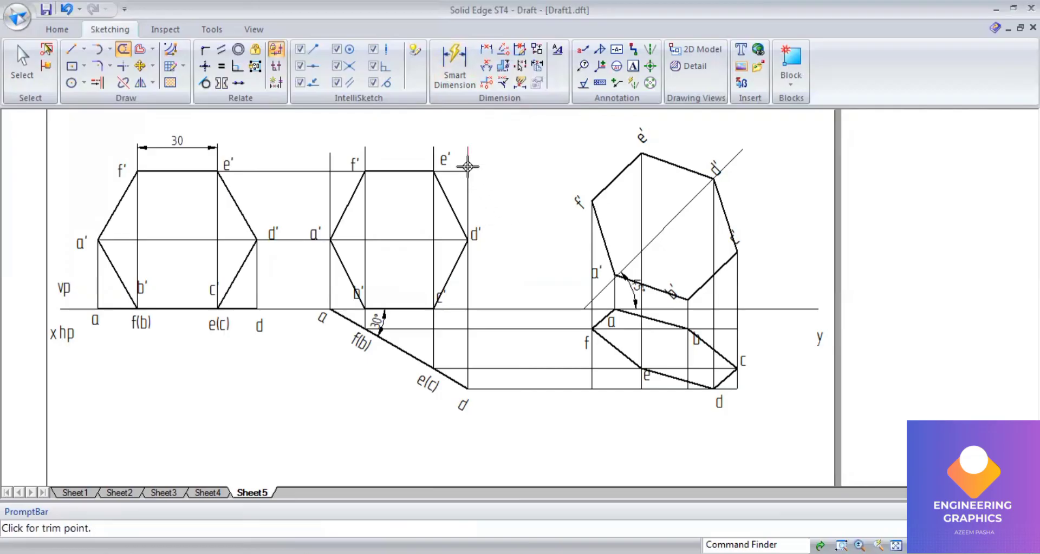
pyautogui.moveTo(472, 169)
pyautogui.mouseDown()
pyautogui.moveTo(462, 133)
pyautogui.moveTo(448, 131)
pyautogui.moveTo(330, 156)
pyautogui.mouseUp()
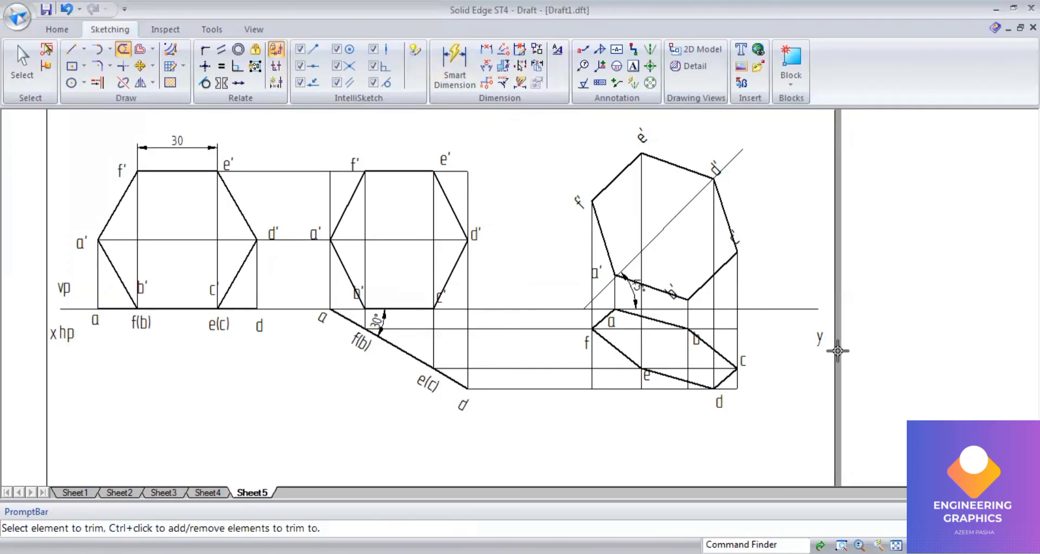
pyautogui.scroll(-3, 692, 359)
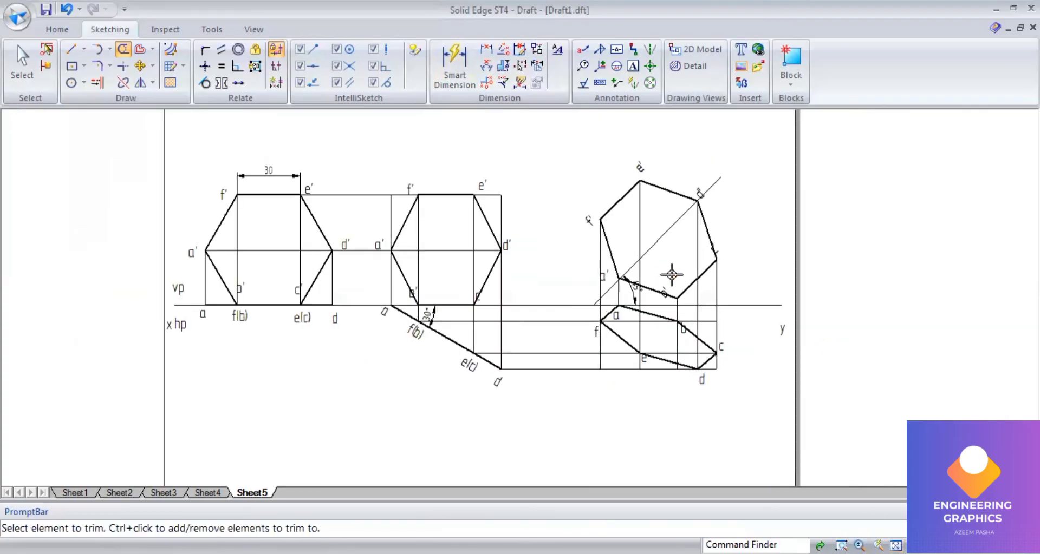